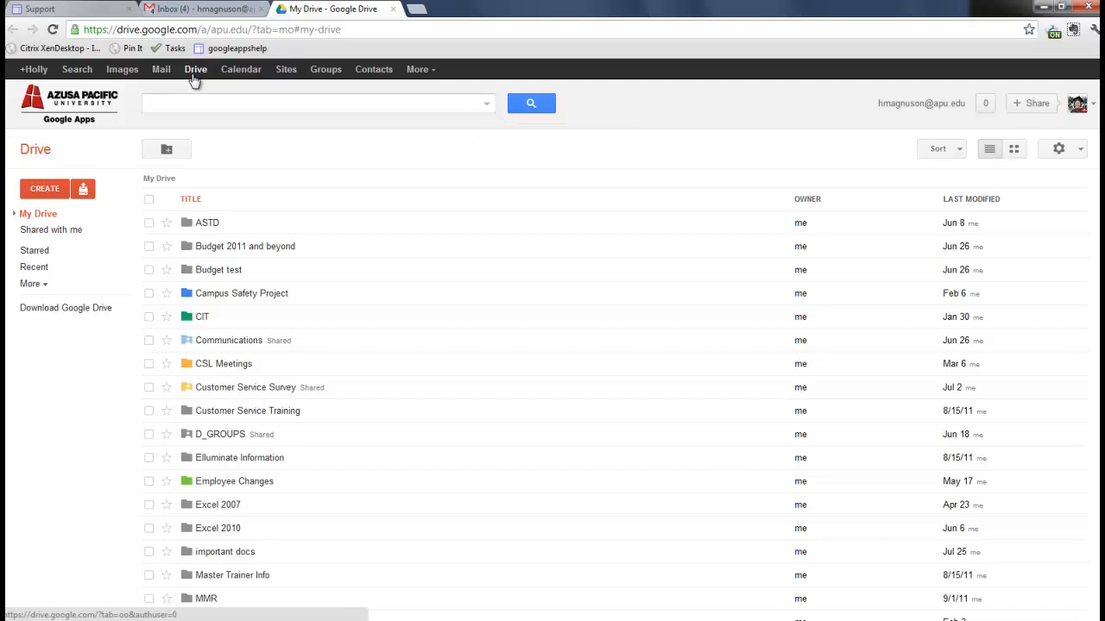
- Create a new form in Google Drive
left_click(48, 190)
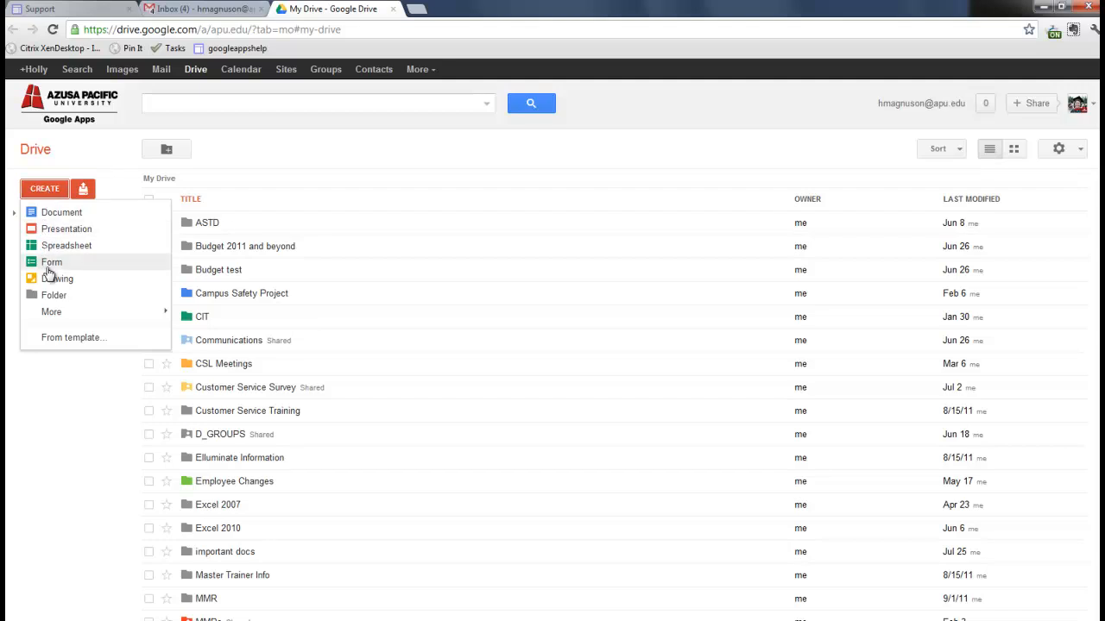
left_click(49, 264)
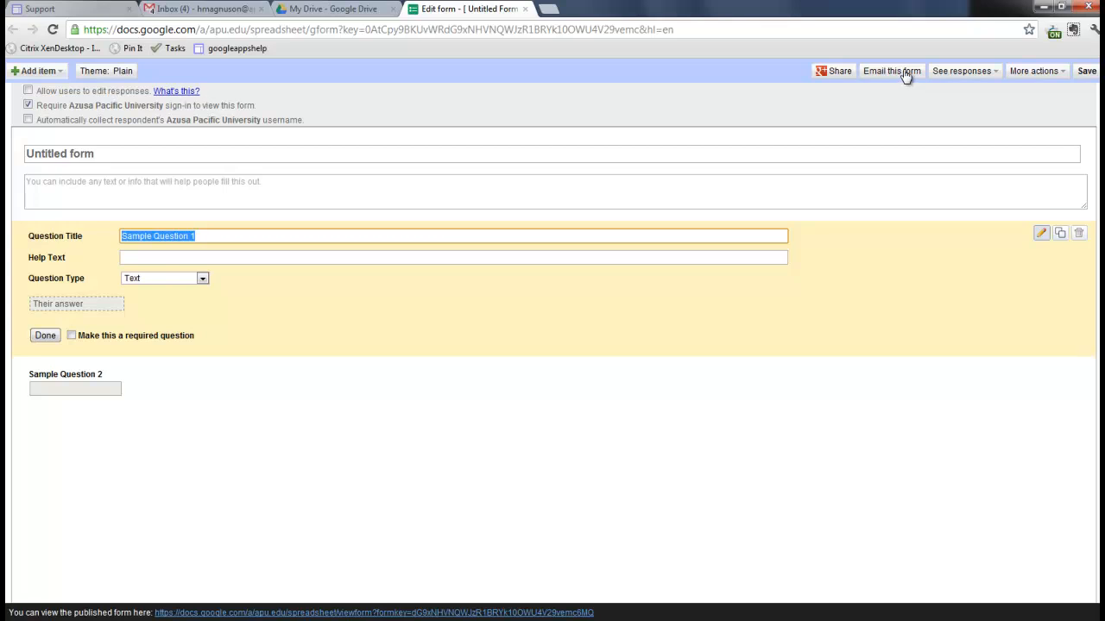
left_click(973, 74)
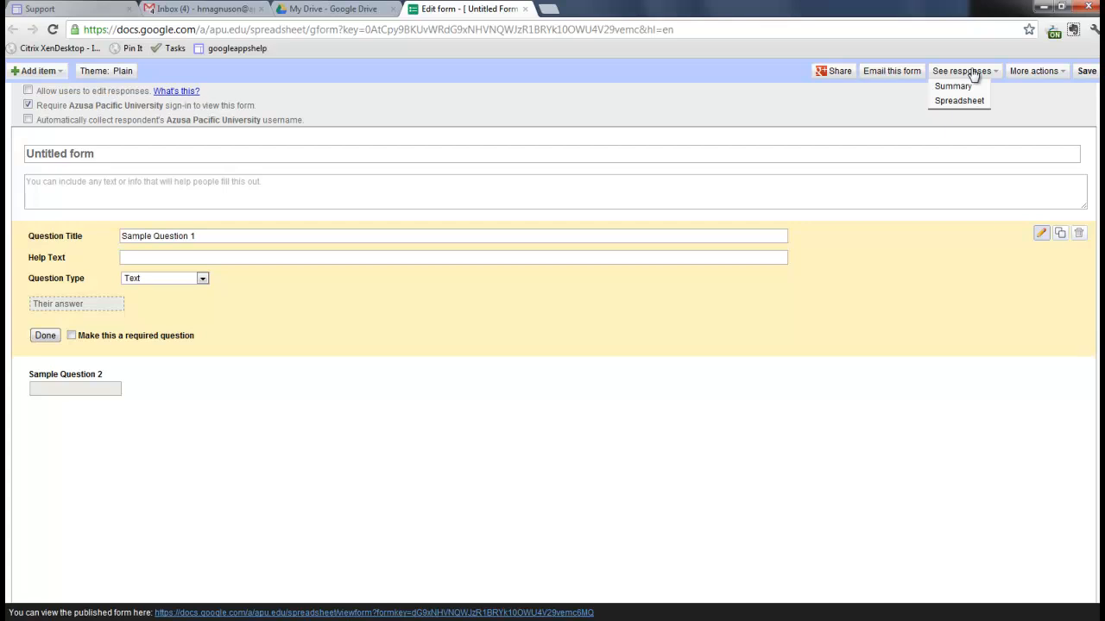
left_click(1029, 75)
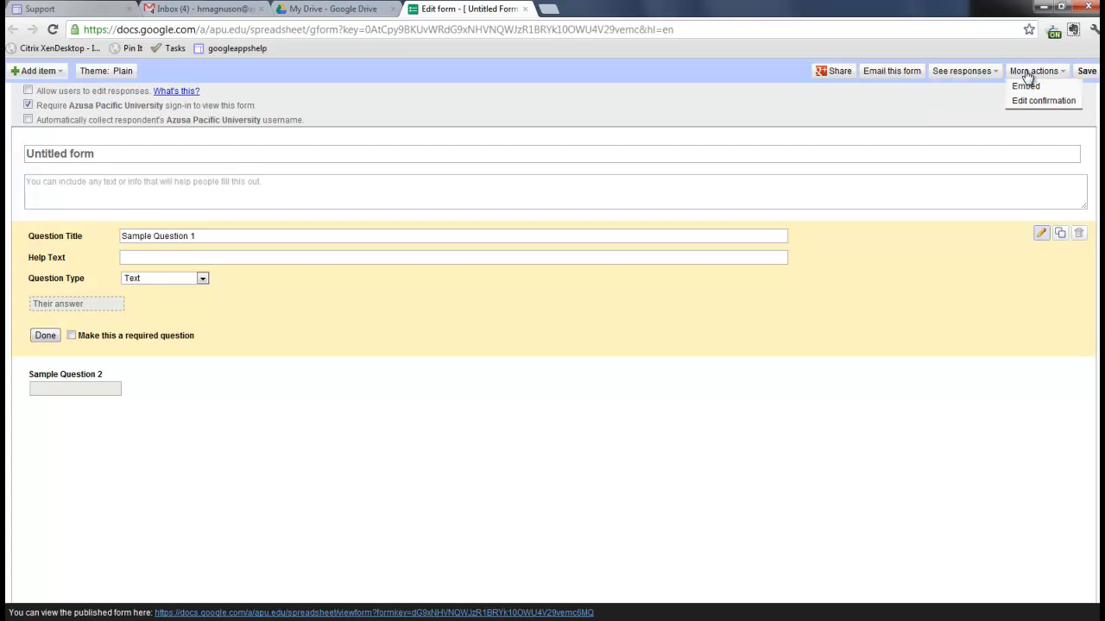
left_click(320, 98)
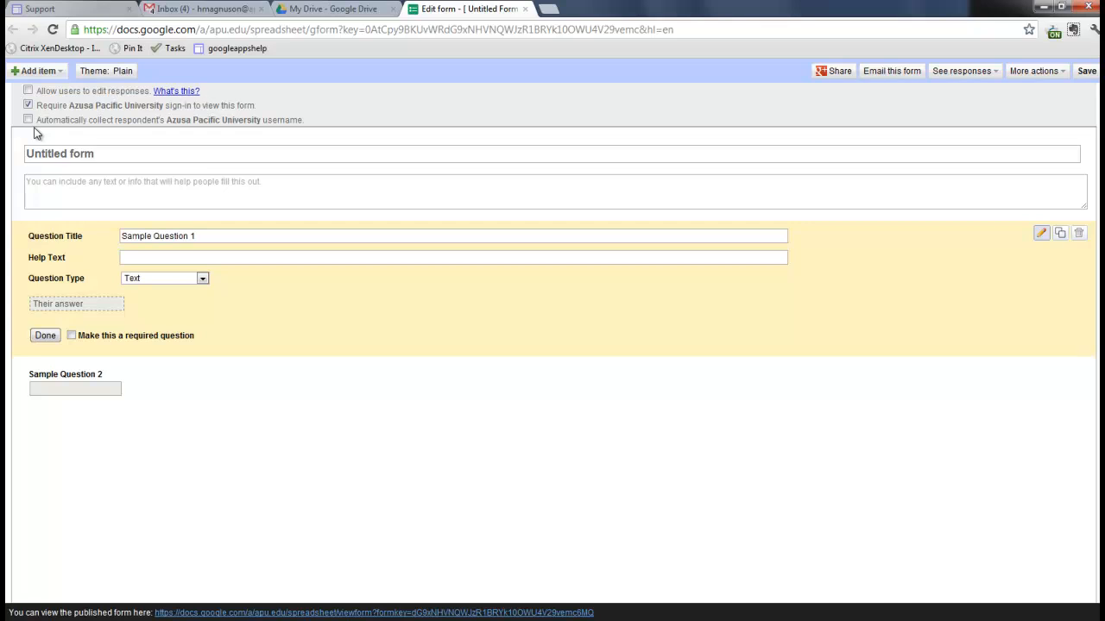
- Replace the form's default title with "Ice Cream Survey"
left_click(141, 156)
double_click(142, 155)
left_click_drag(142, 155, 24, 136)
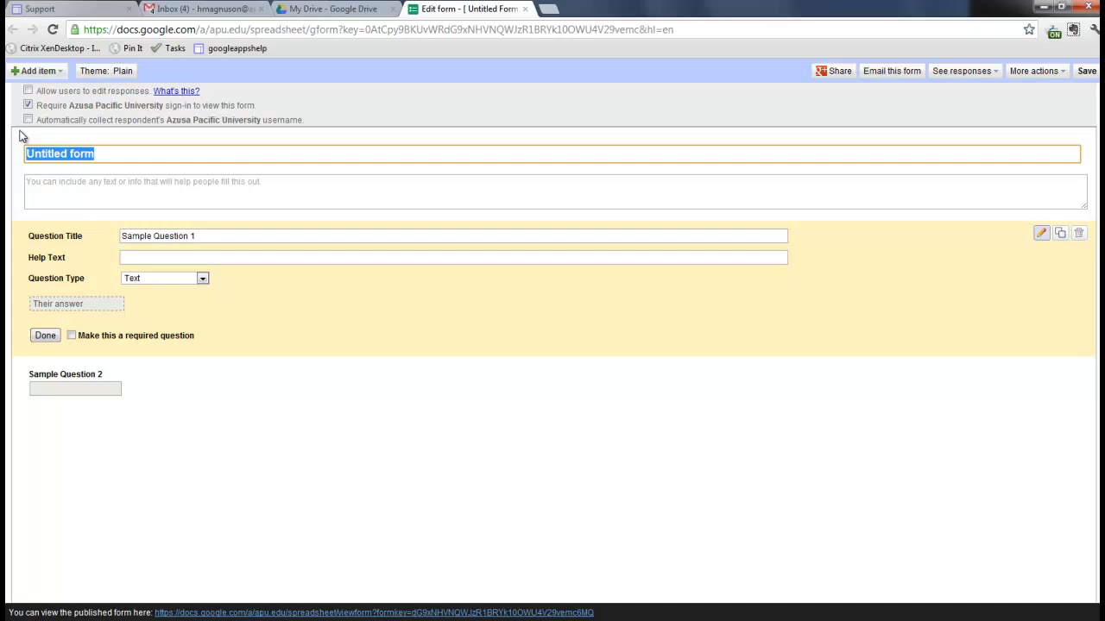
type("Ice cr")
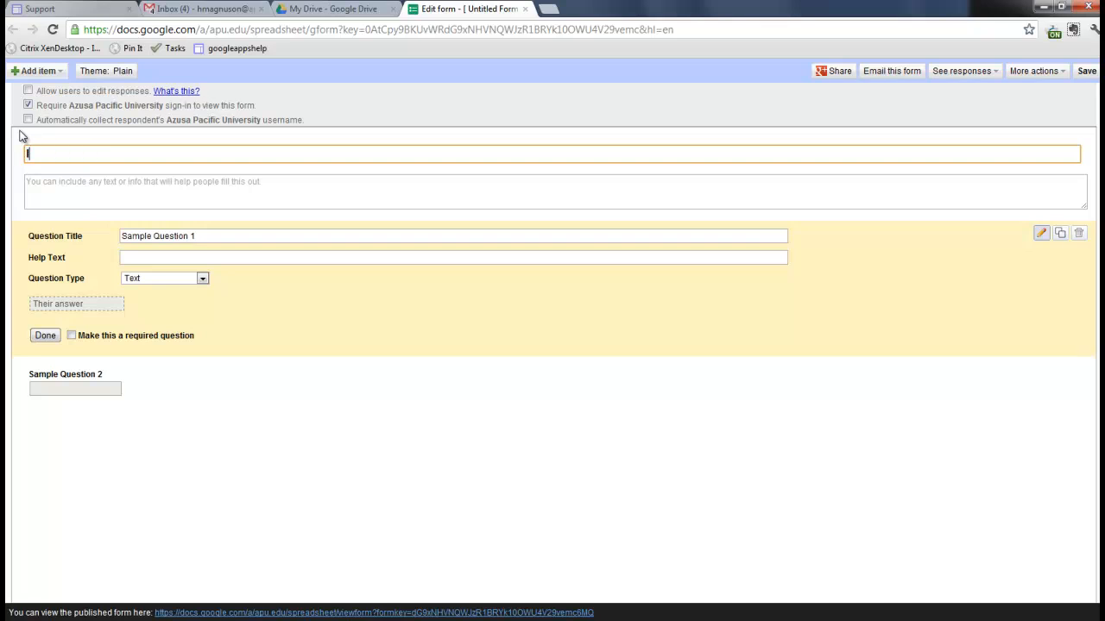
key("BackSpace")
key("BackSpace")
type("Cream Survey")
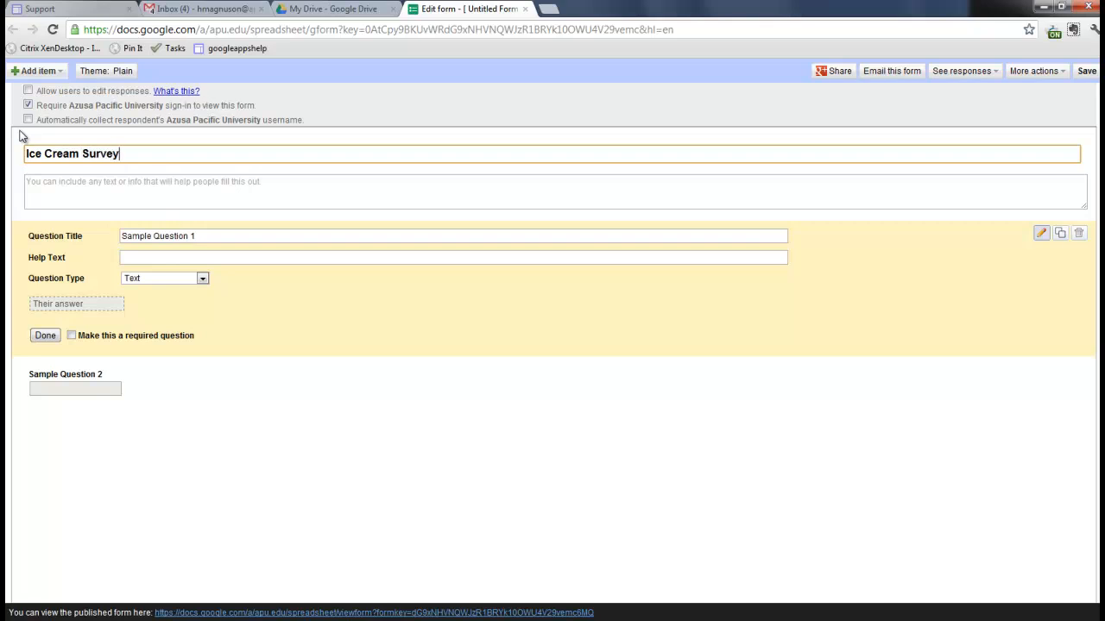
- Set the form description to "This is a test form for a training video but I wanted to have some fun and talk about ice cream."
left_click(66, 195)
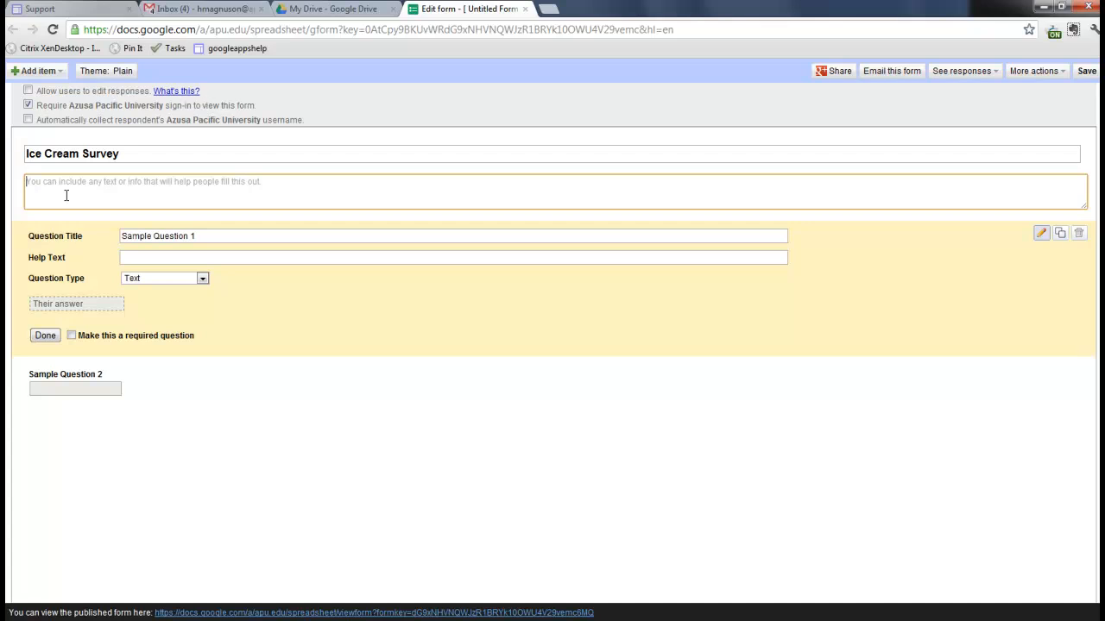
type("This is a test form for a training video but I wanted to have some fun and talk about ice cream.")
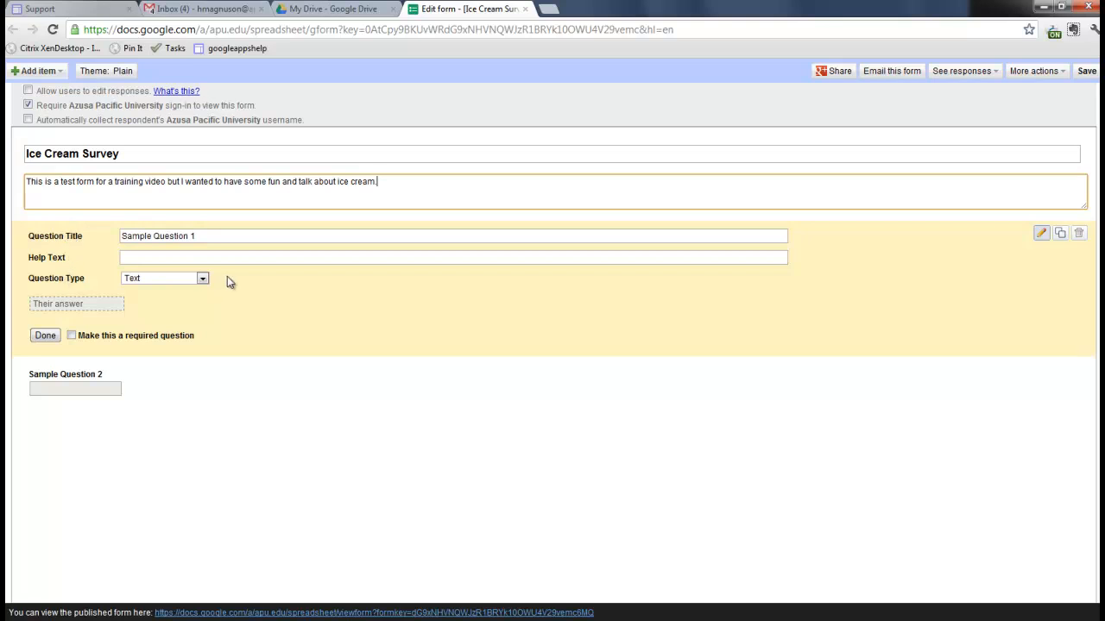
- Title the first sample question "Name", keep its type as Text, and make it a required question
left_click(203, 280)
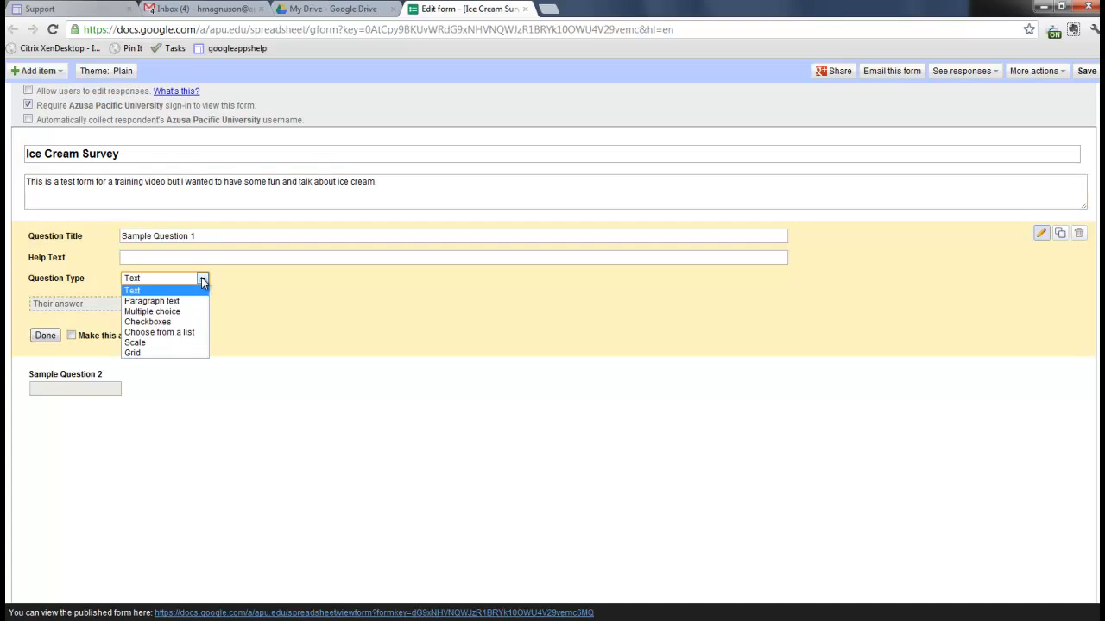
left_click(201, 277)
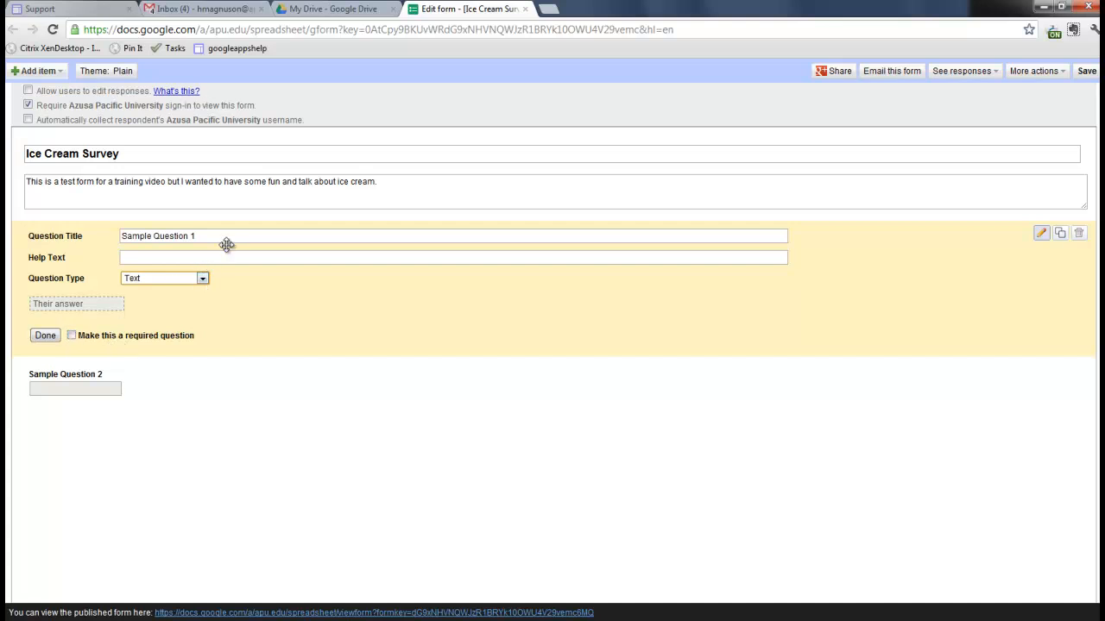
left_click_drag(225, 238, 87, 225)
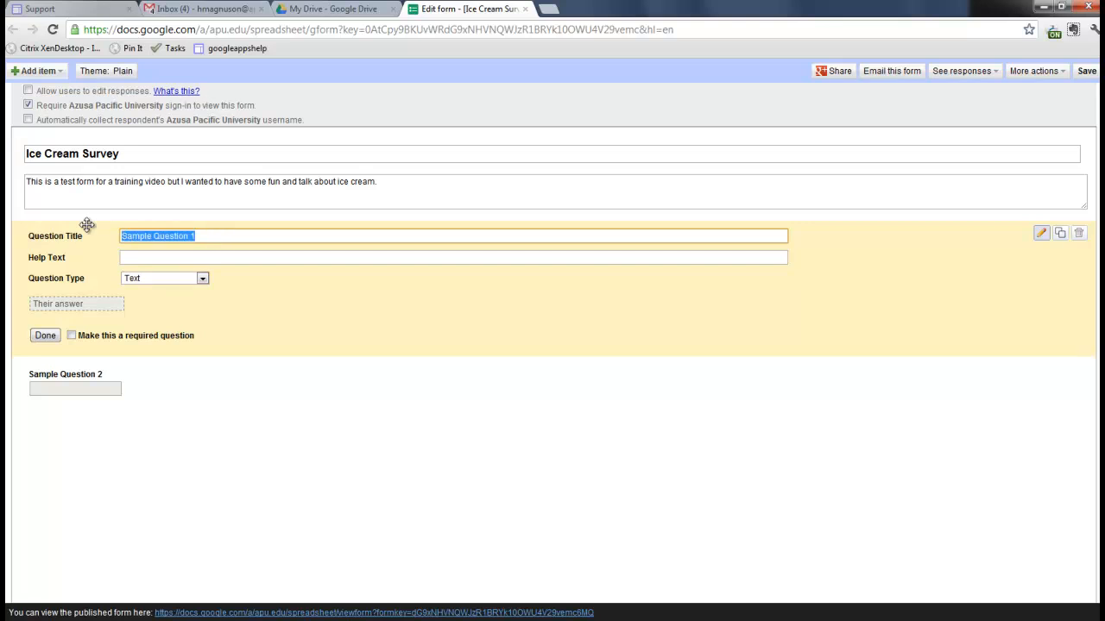
type("Name")
key("Tab")
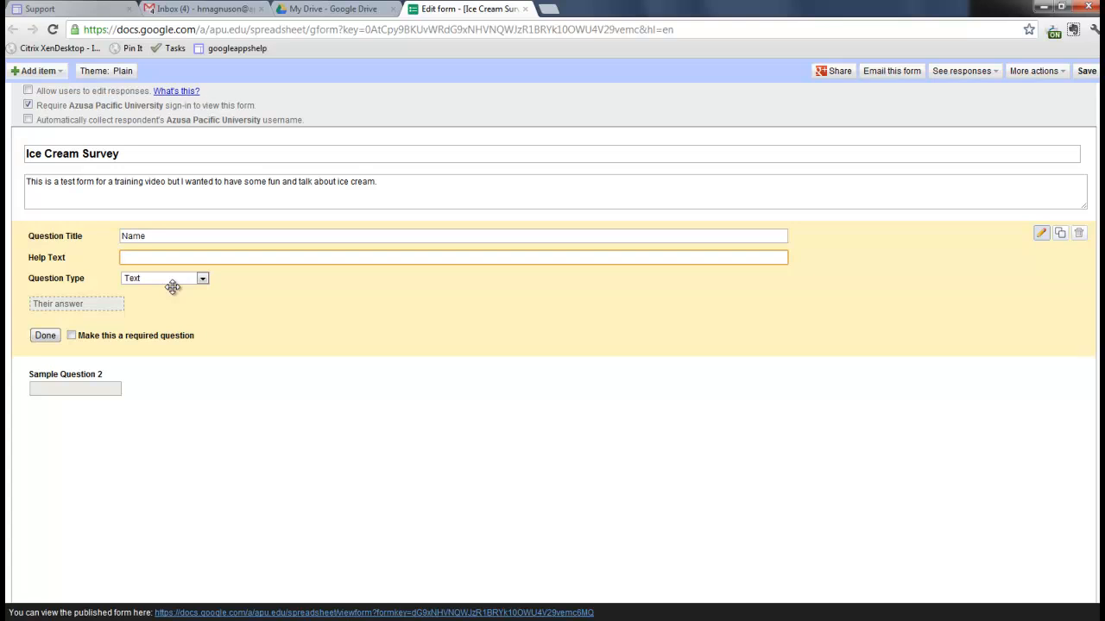
left_click(70, 337)
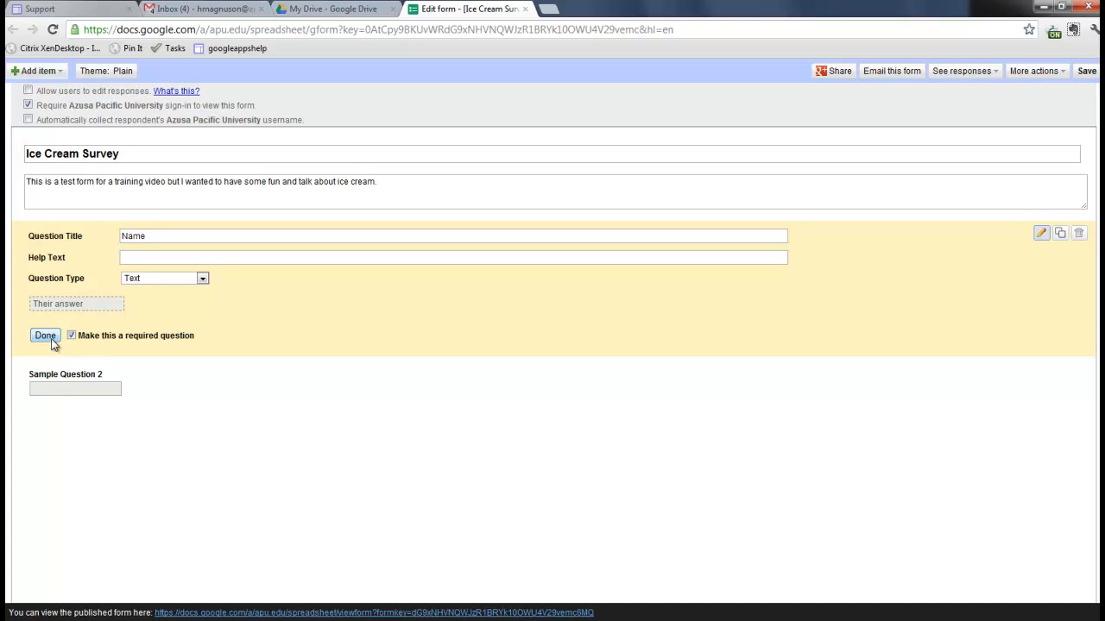
left_click(52, 339)
mouse_move(55, 244)
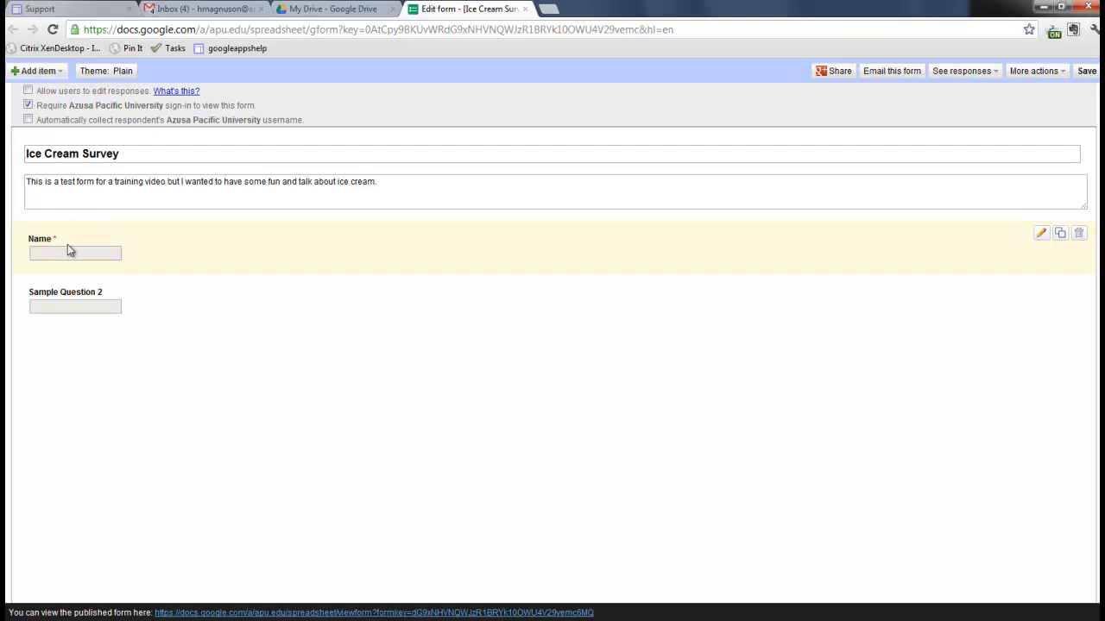
- Make question 2 paragraph text, "How much do you like ice cream?", with help text "In your own words tell me how much you like ice cream."
mouse_move(54, 319)
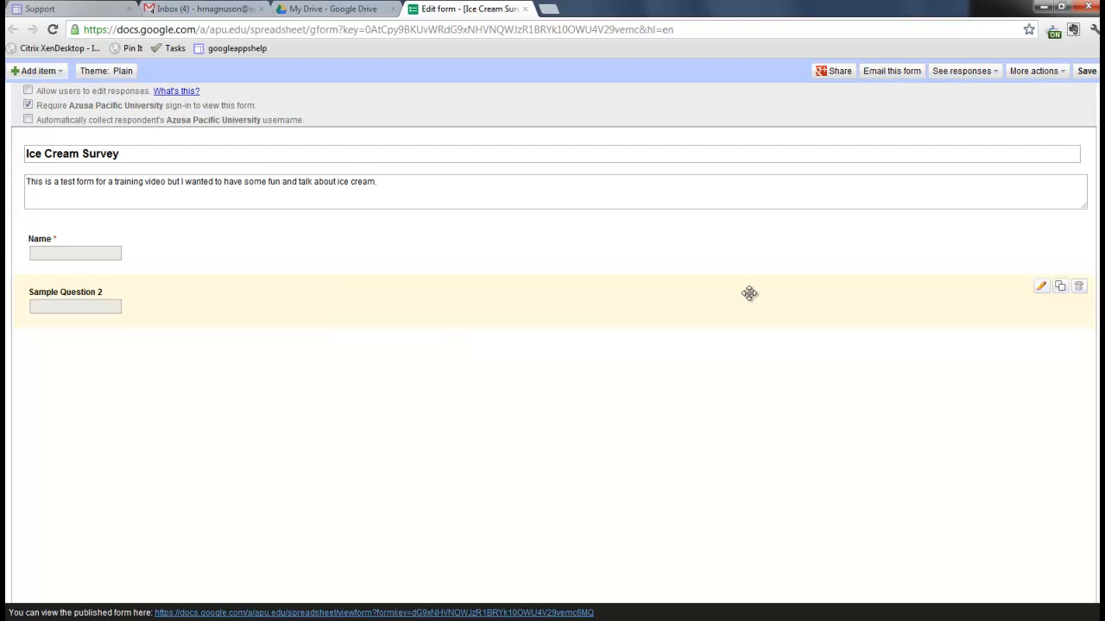
left_click(1040, 290)
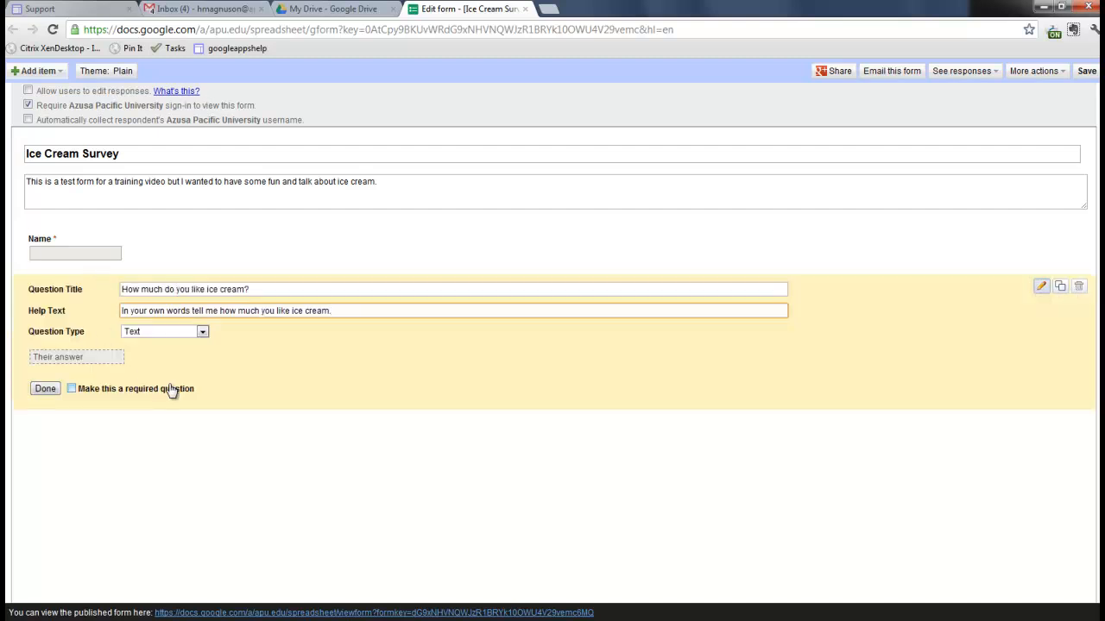
left_click(203, 331)
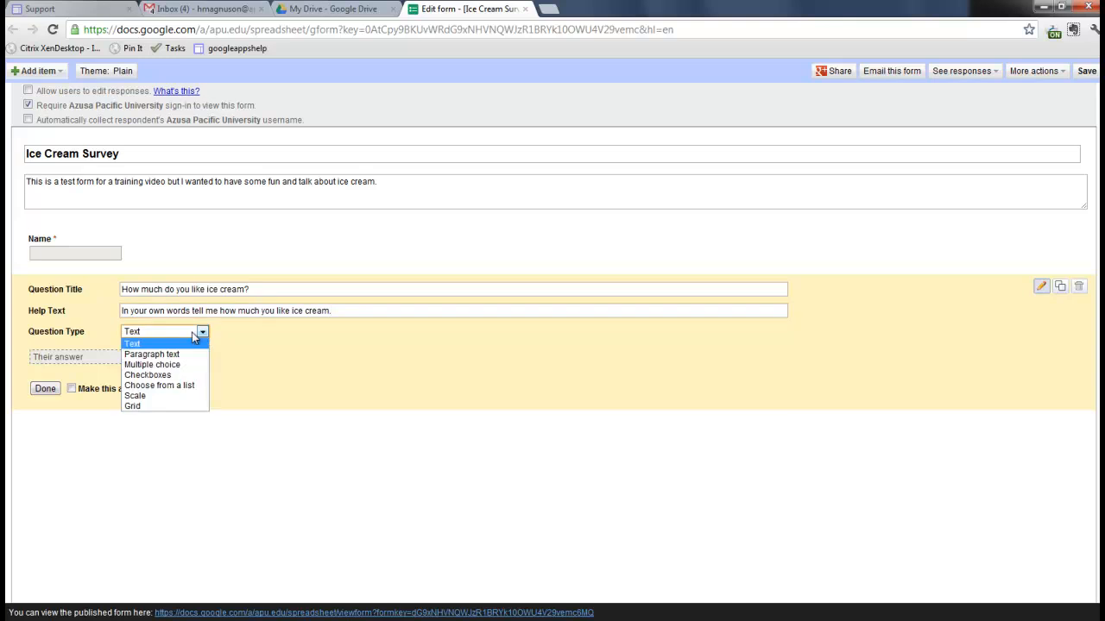
left_click(152, 354)
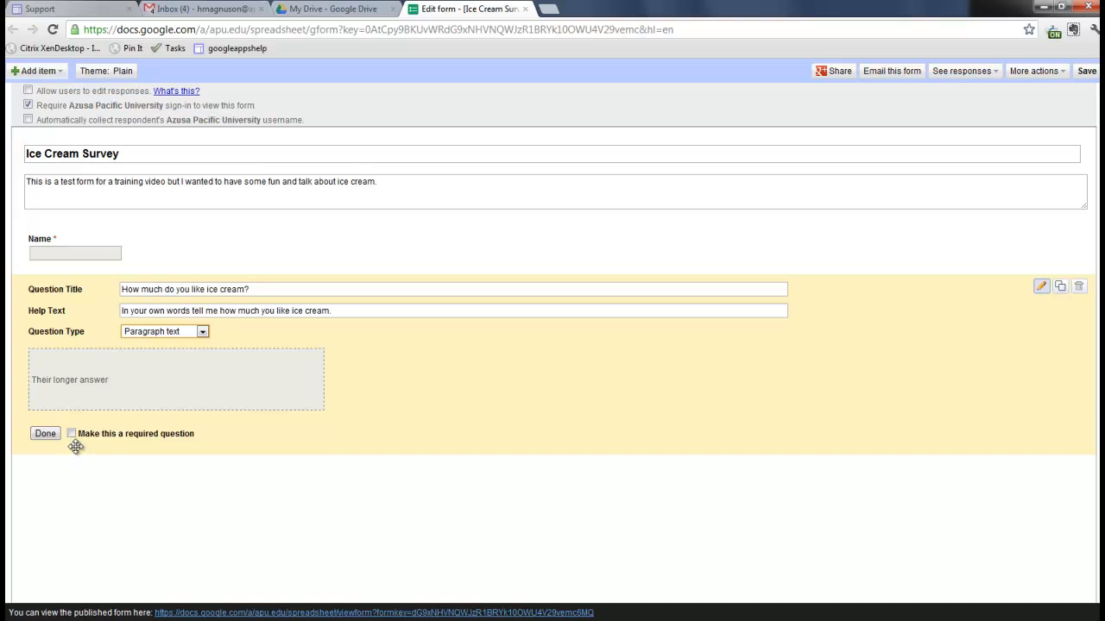
left_click(45, 434)
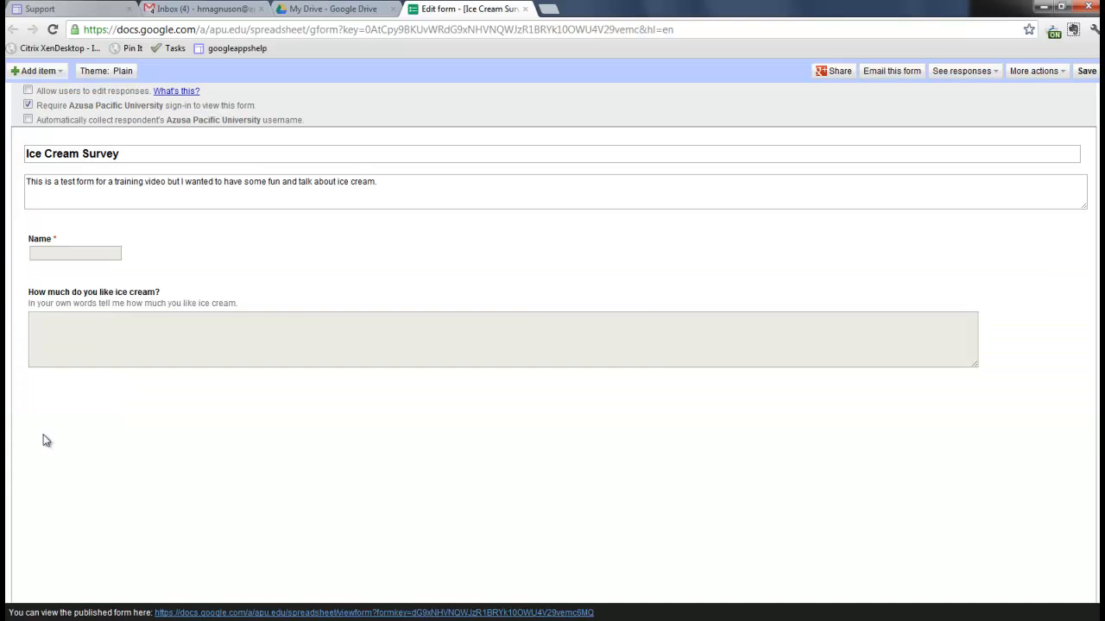
- Add a required multiple-choice question "Do you like ice cream?" with the options Yes, No and Other
left_click(59, 77)
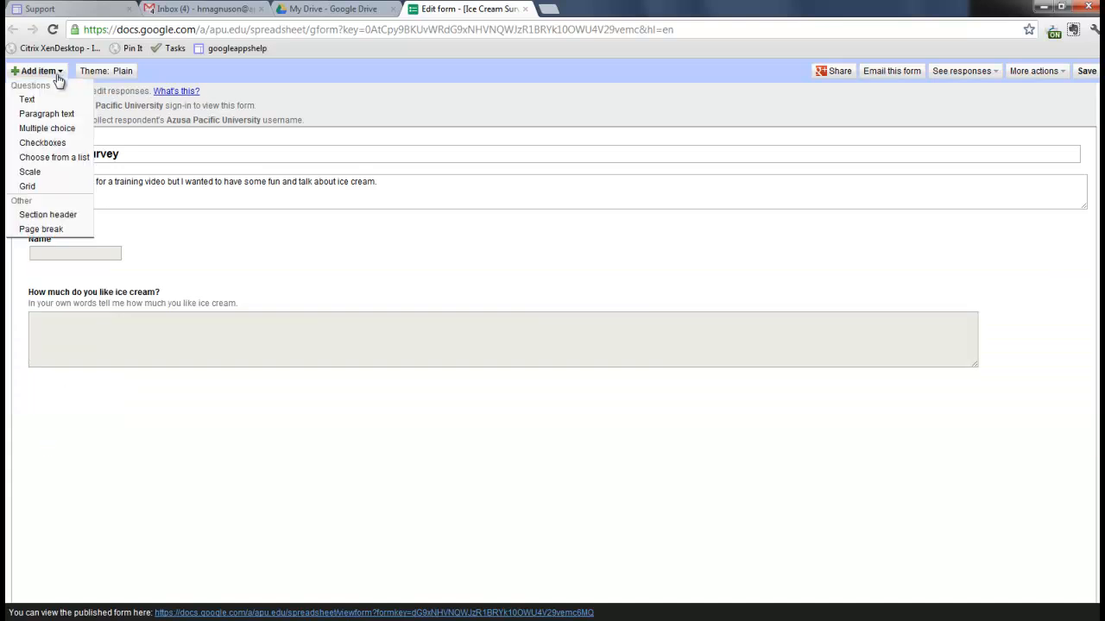
left_click(48, 129)
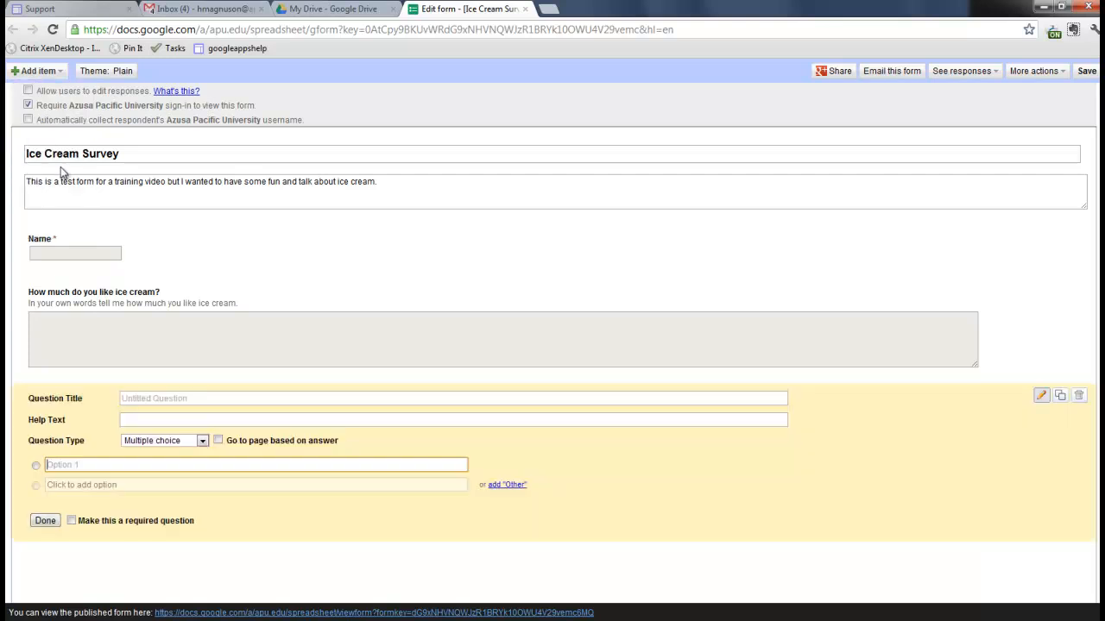
left_click(179, 398)
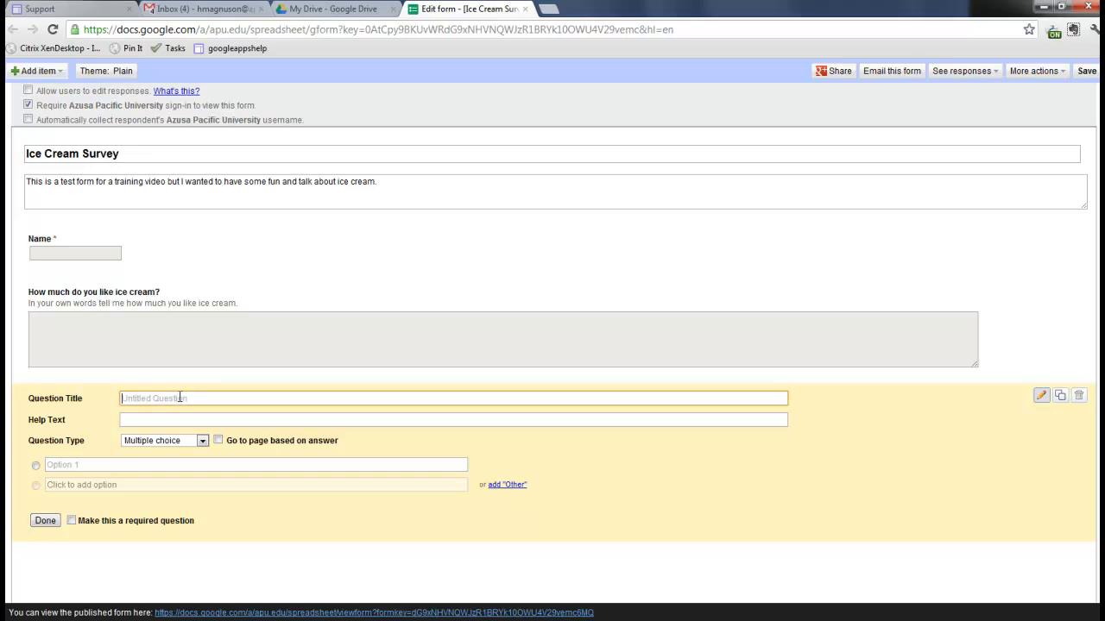
type("Do you like ice cream?")
left_click(69, 465)
type("Yes")
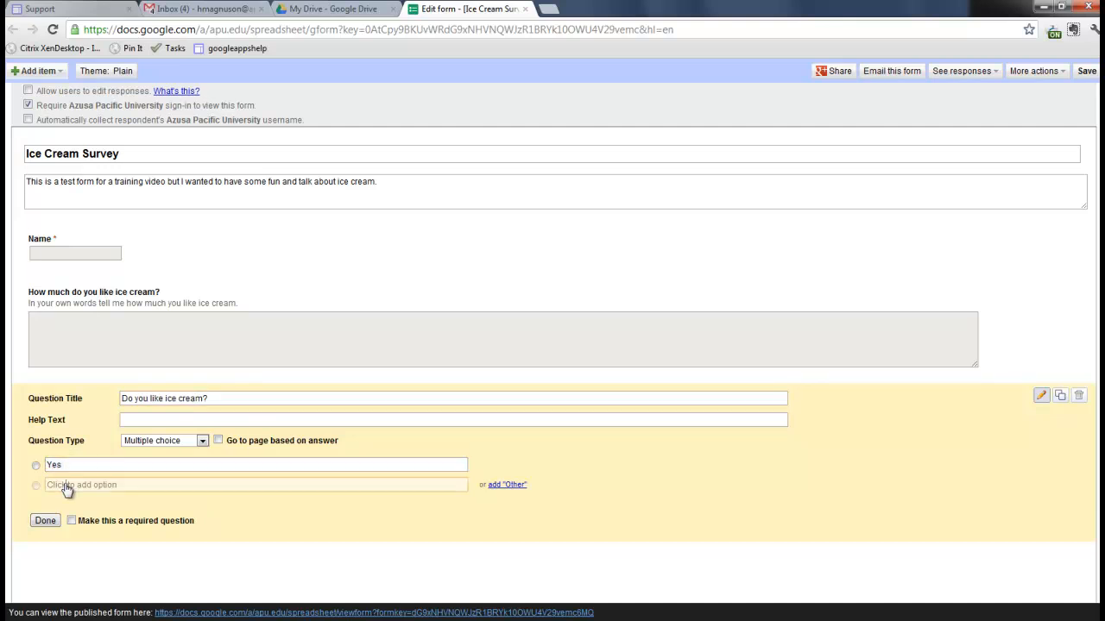
left_click(67, 487)
type("No")
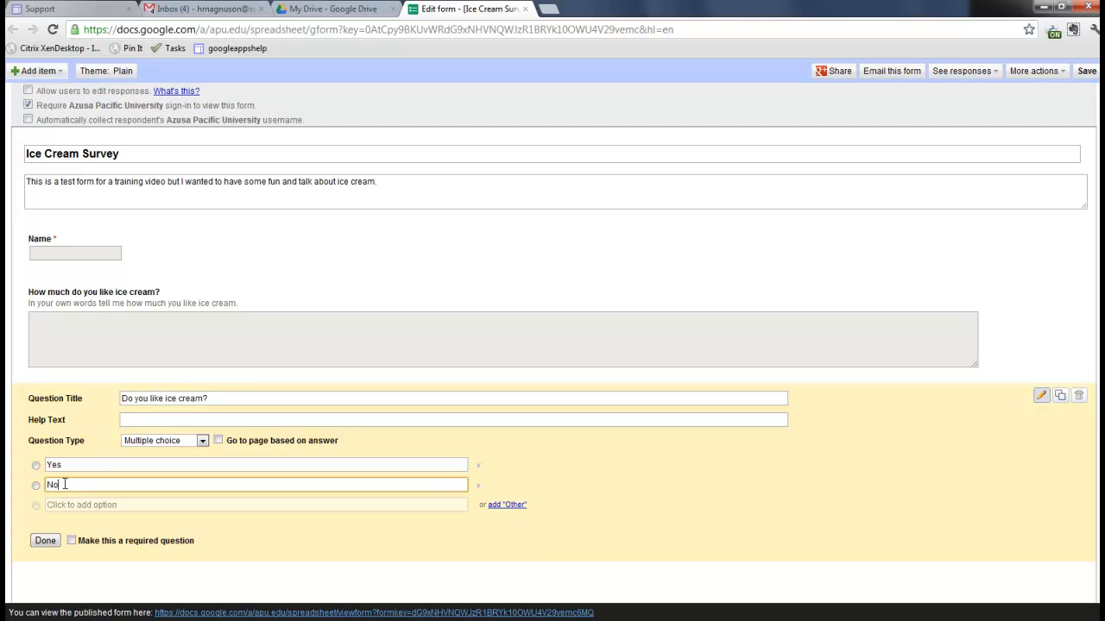
left_click(507, 506)
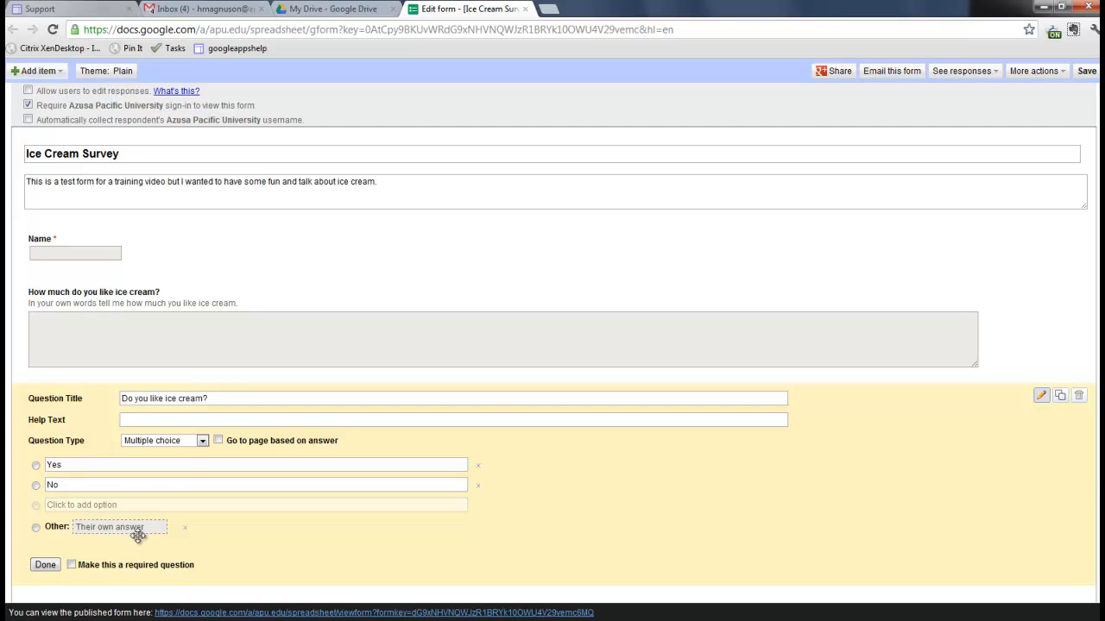
left_click(71, 565)
left_click(45, 565)
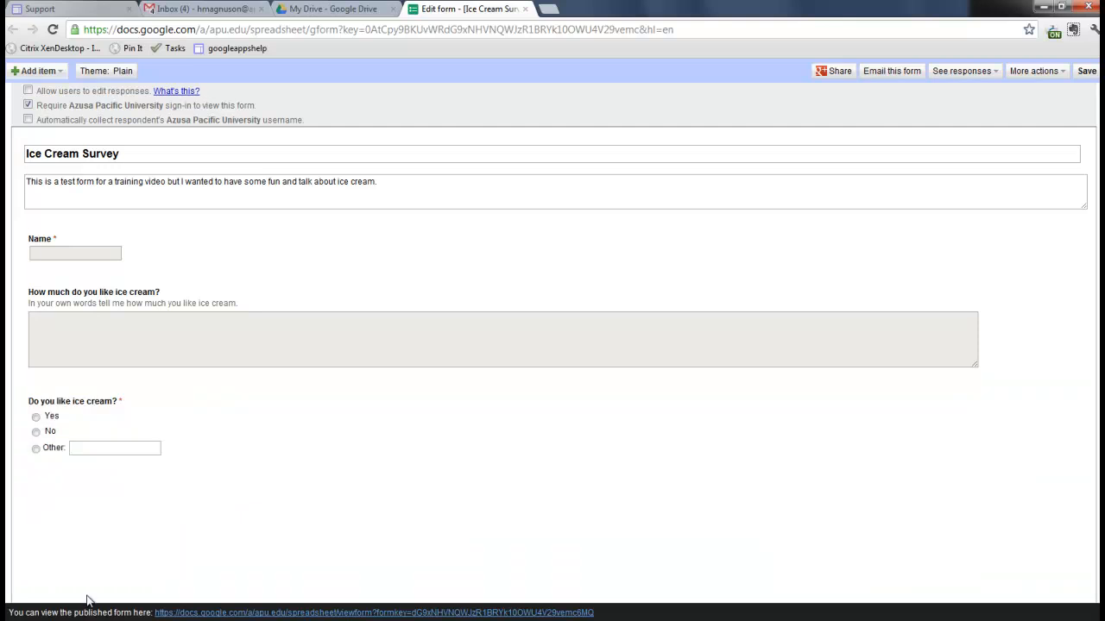
- Add a checkboxes question titled "Please select your favorite flavor of ice cream." with help text "Please do not select more than 3"
left_click(32, 71)
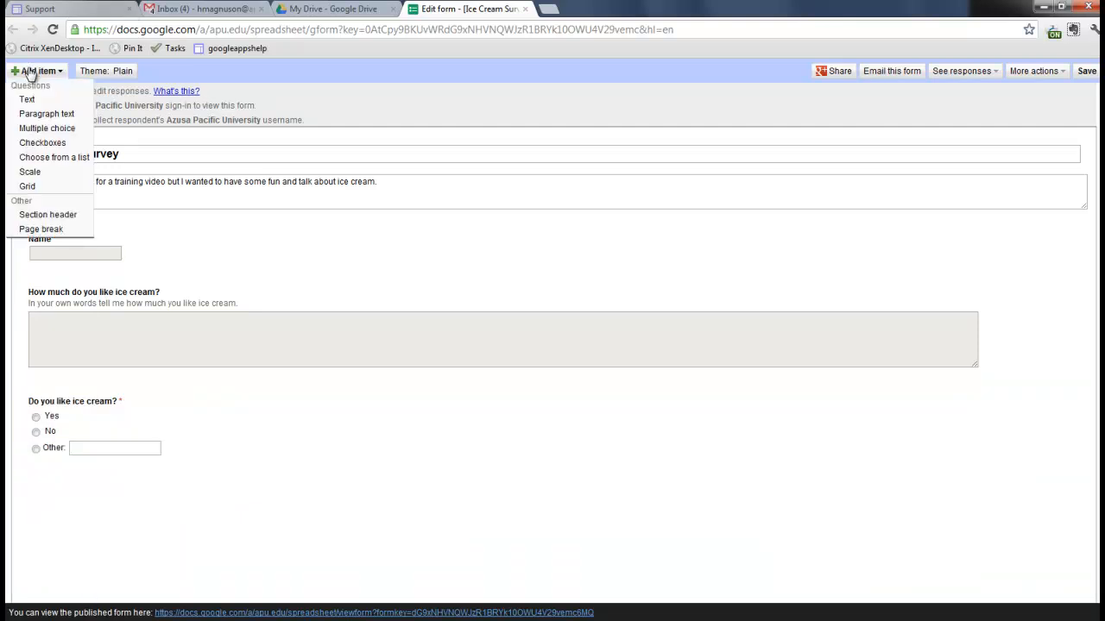
left_click(34, 143)
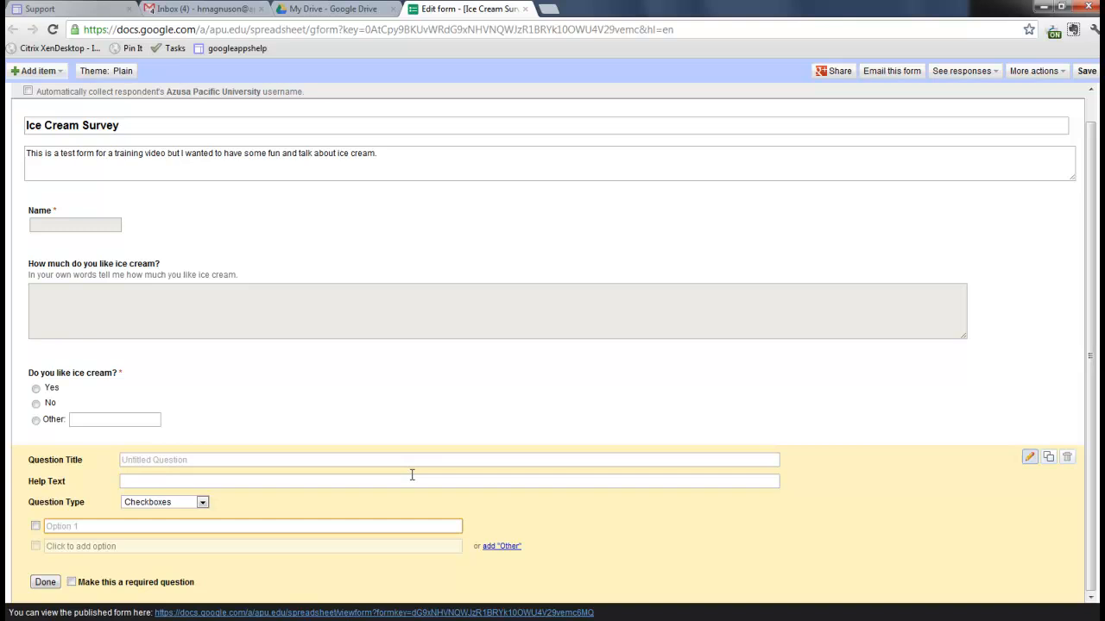
left_click(262, 459)
type("Please s")
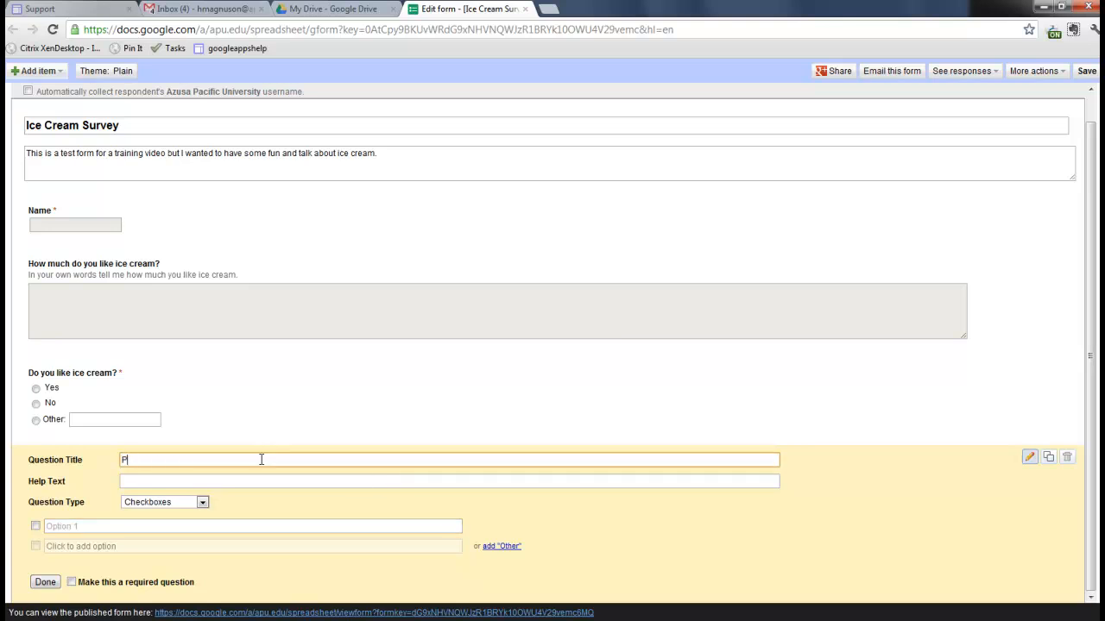
- Fill in the flavor options Vanilla, Chocolate, Strawberry, Rocky Road and Chunky monkey, plus an empty sixth option
type("ky monkey")
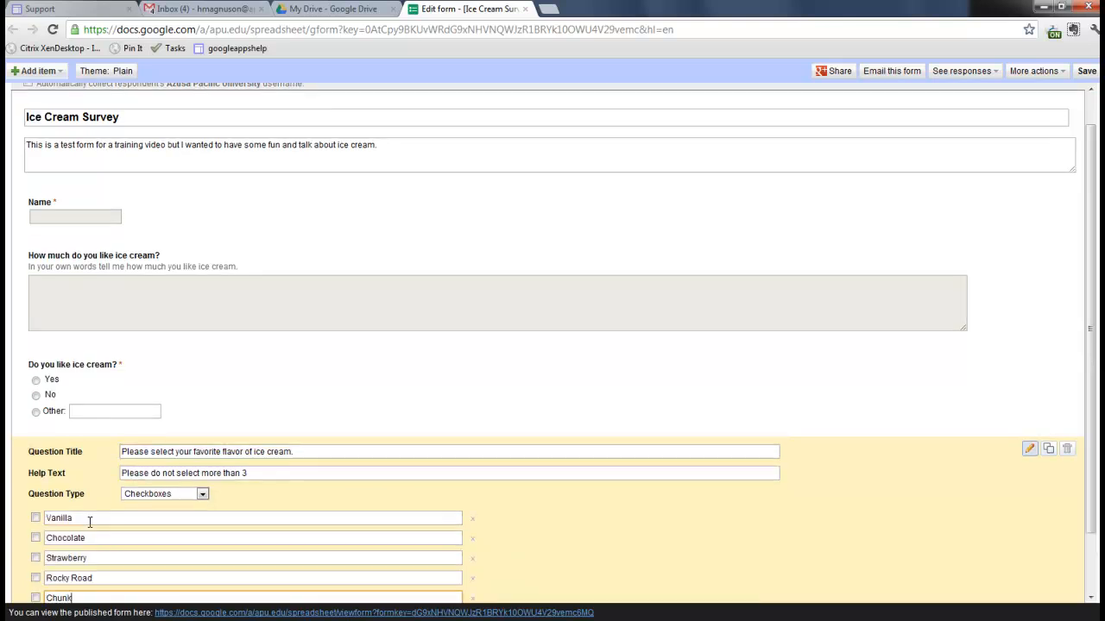
key("Return")
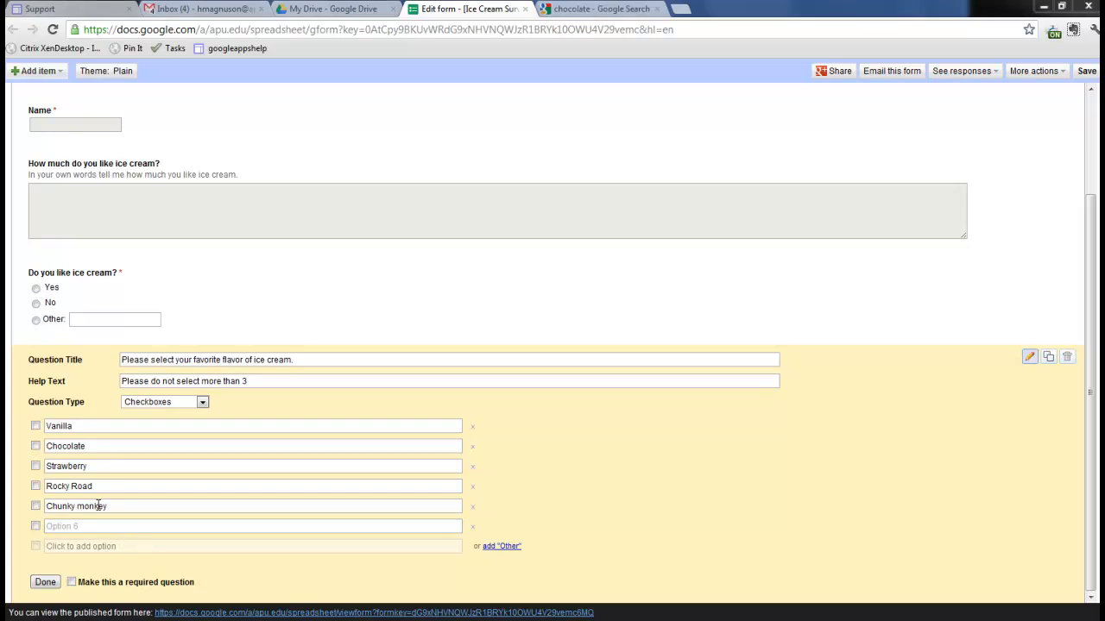
- Move Vanilla into the empty sixth flavor option and Chocolate up to the first option
double_click(83, 425)
key("ctrl+c")
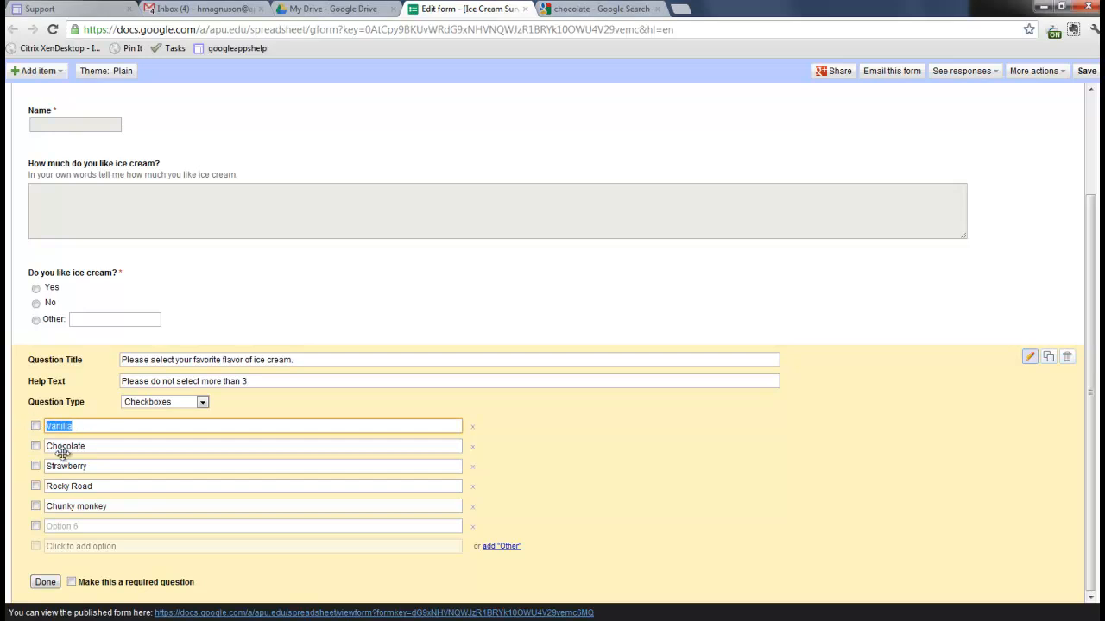
key("BackSpace")
left_click(61, 526)
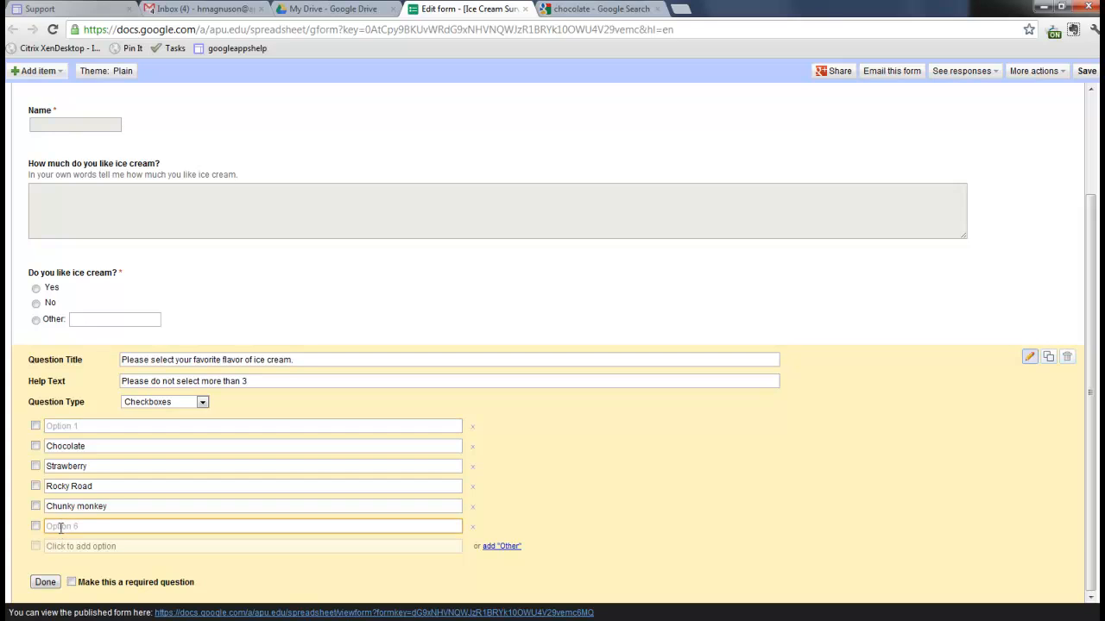
key("ctrl+v")
double_click(92, 449)
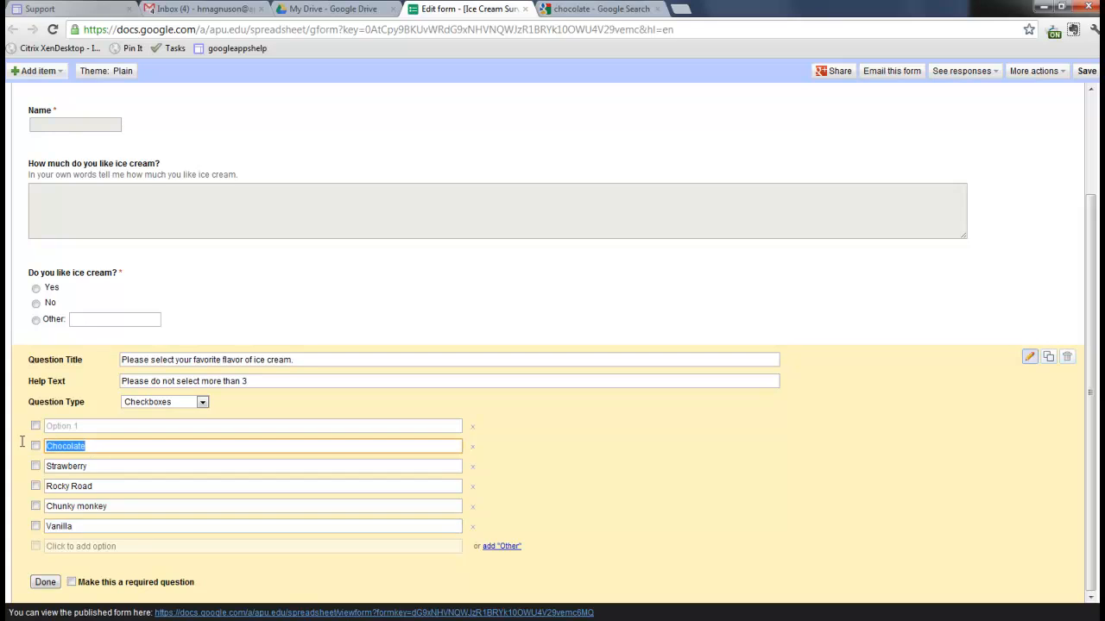
left_click_drag(14, 441, 14, 426)
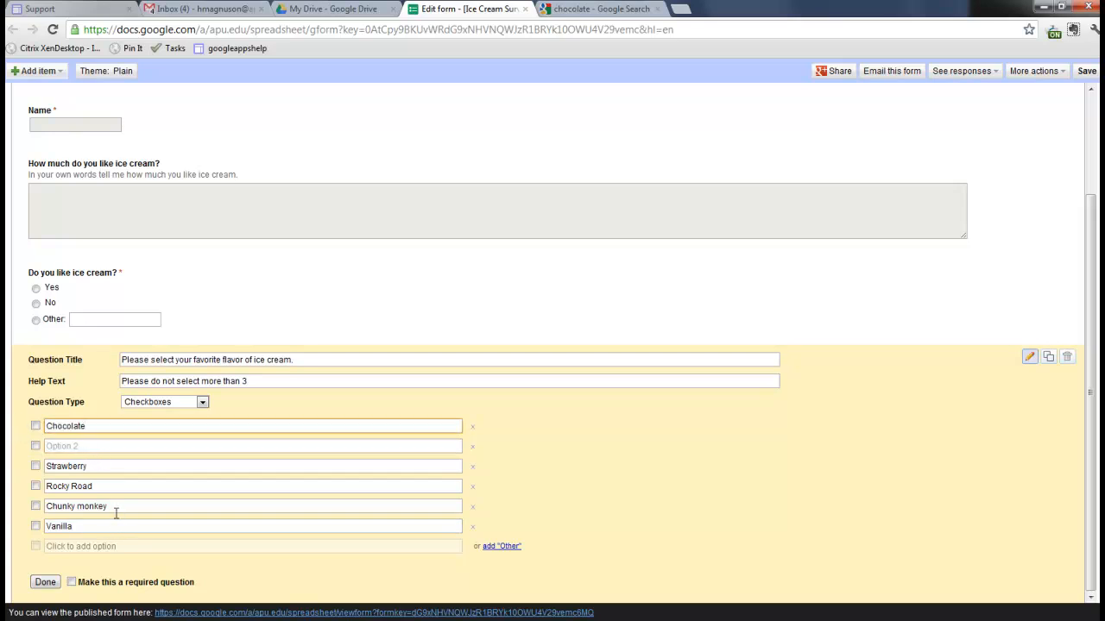
- Move Chunky monkey from the fifth option to the empty second flavor option
left_click_drag(116, 506, 31, 498)
key("ctrl+c")
key("BackSpace")
left_click(62, 449)
key("ctrl+v")
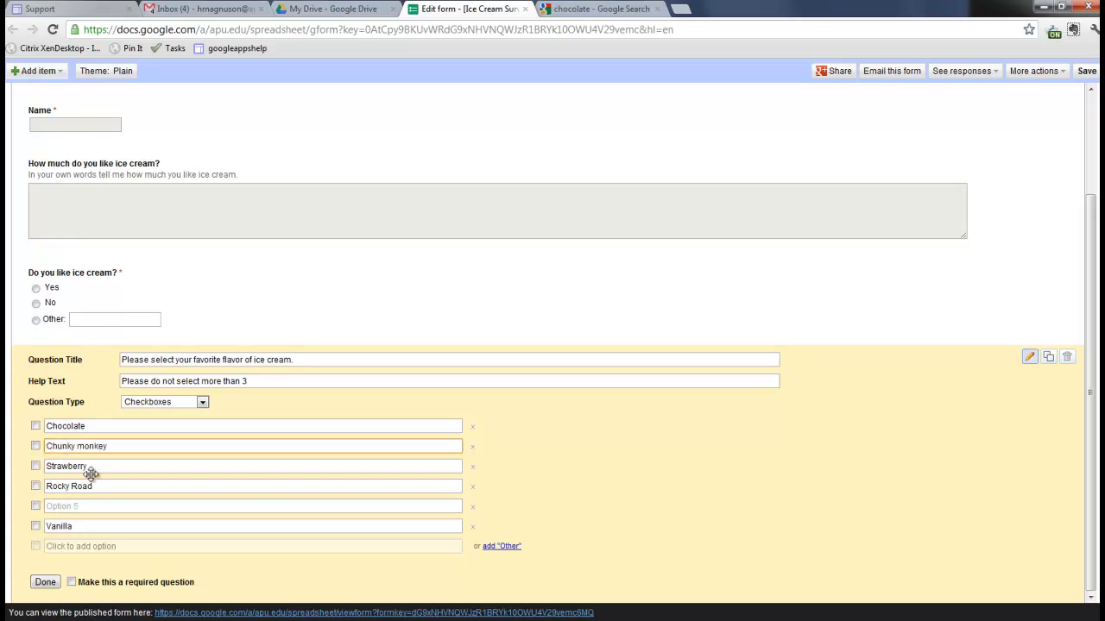
- Move Strawberry to the empty fifth flavor option and delete the emptied third option
left_click_drag(98, 469, 41, 468)
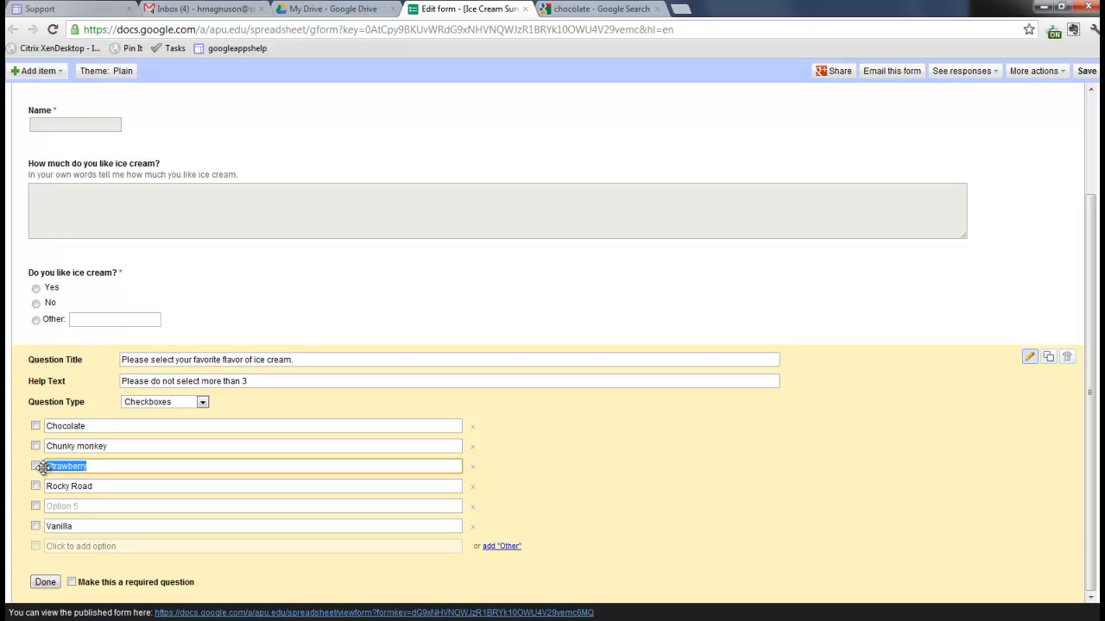
key("ctrl+x")
left_click(64, 506)
key("ctrl+v")
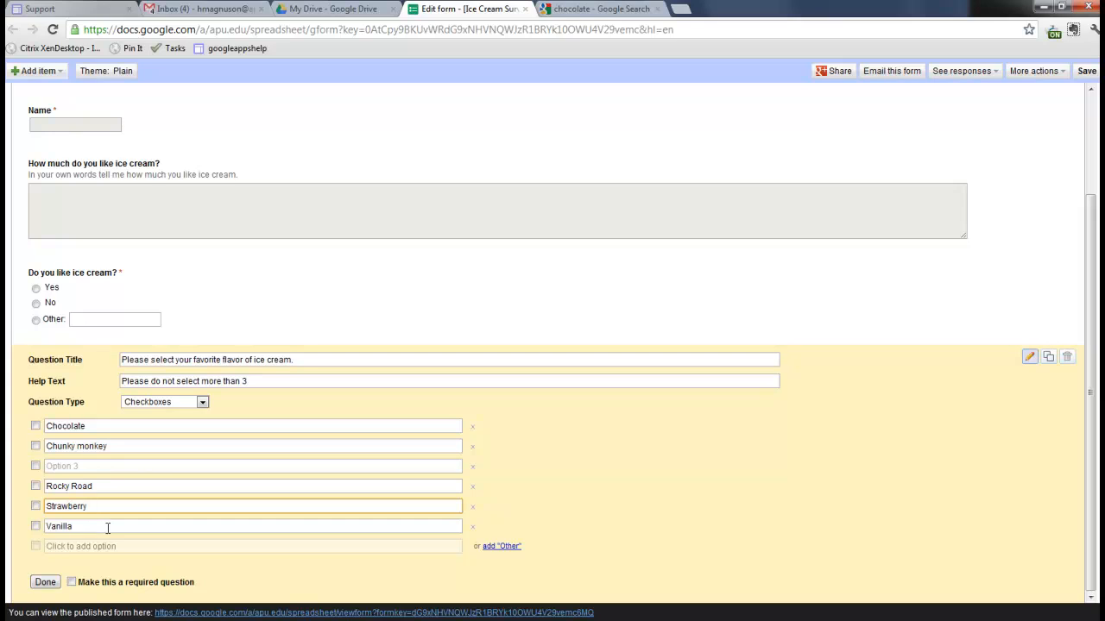
left_click(473, 466)
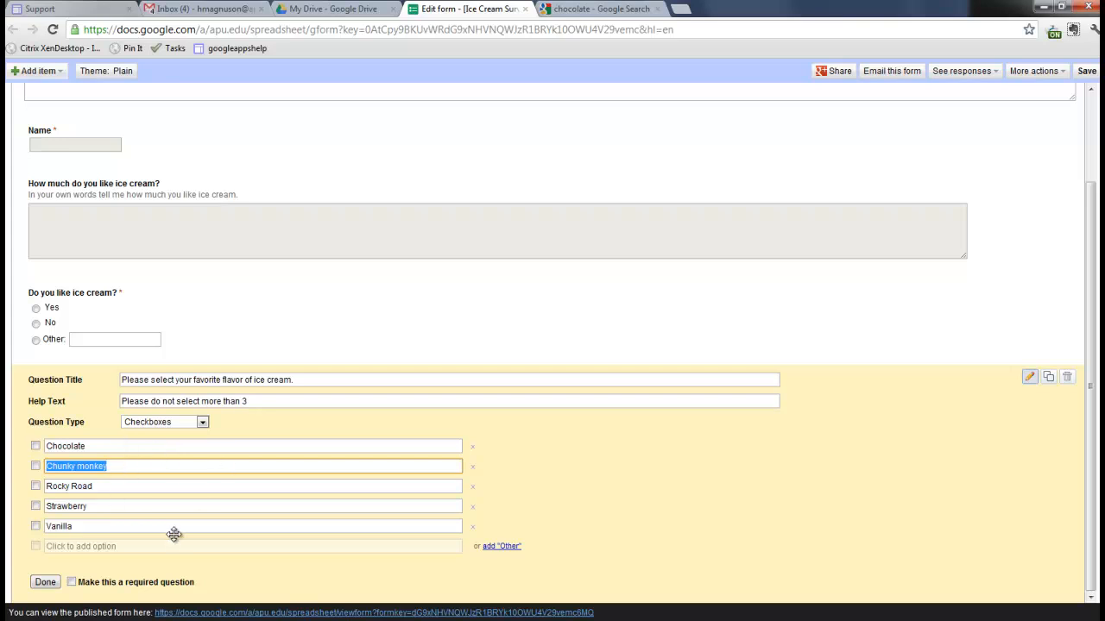
- Add an "Other" option to the flavor question, make the question required and finish editing it
left_click(501, 547)
scroll(533, 499, "down", 1)
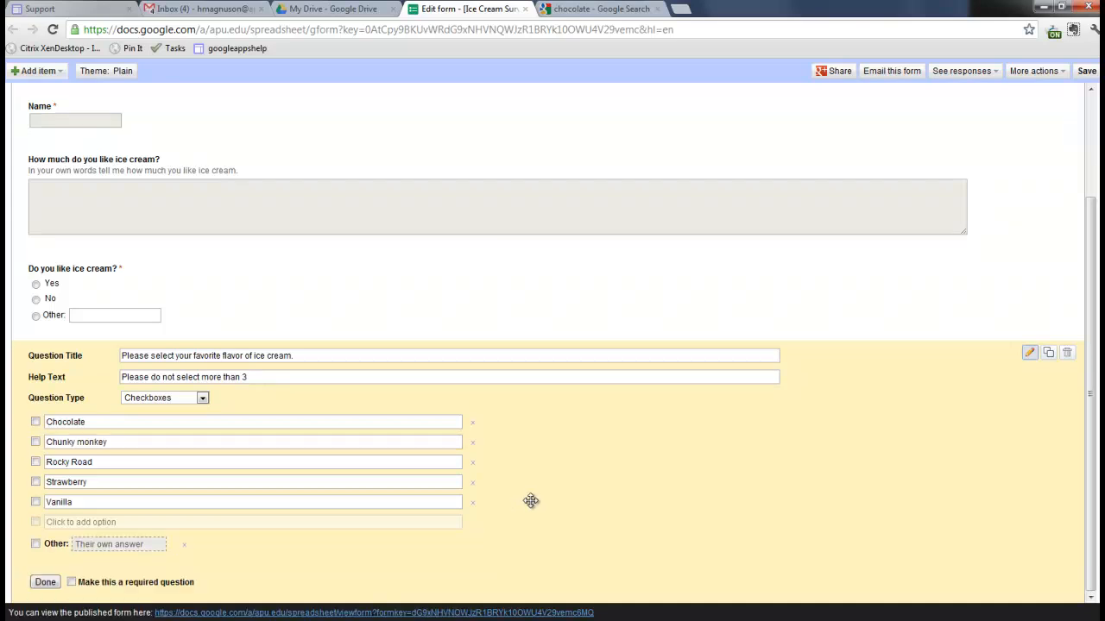
left_click(71, 584)
left_click(45, 582)
- Add a choose-from-a-list question titled "Please choose our campus location"
left_click(33, 71)
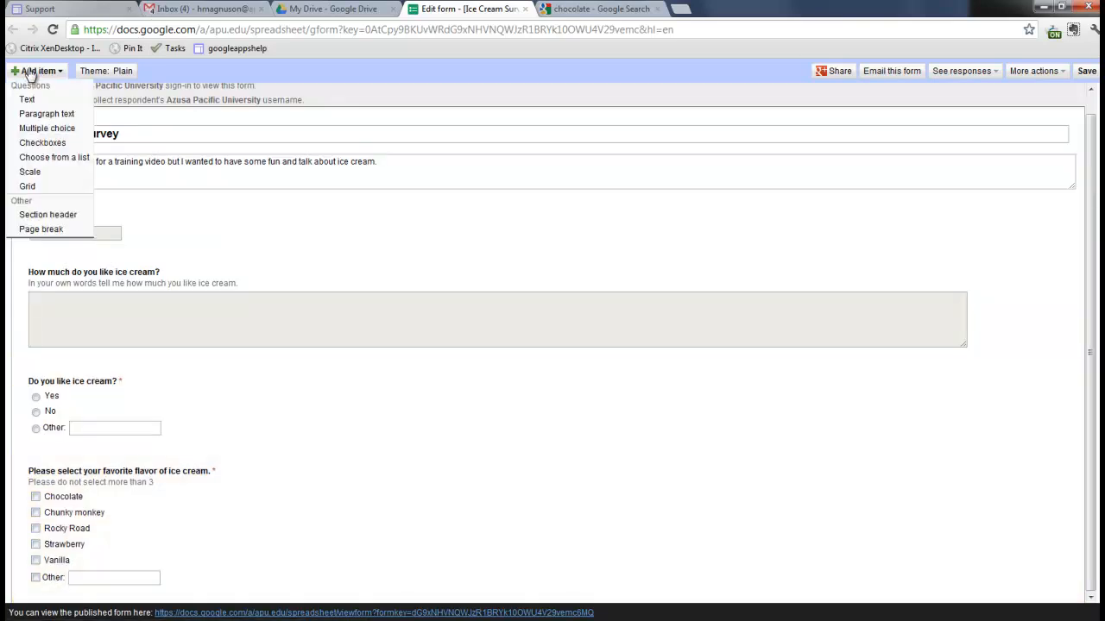
left_click(47, 157)
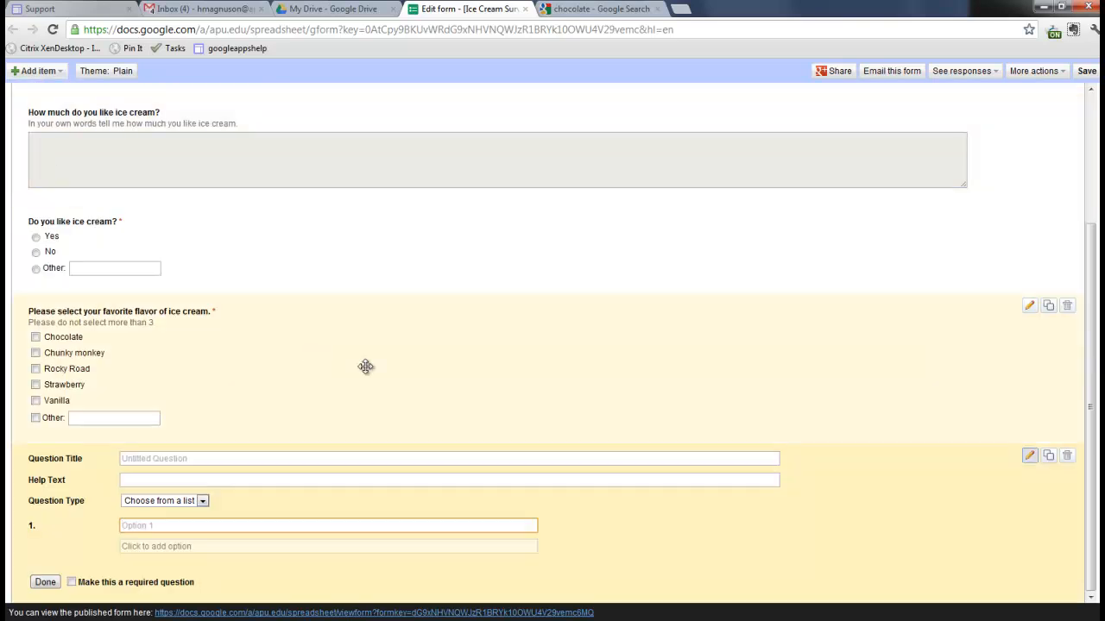
left_click(172, 459)
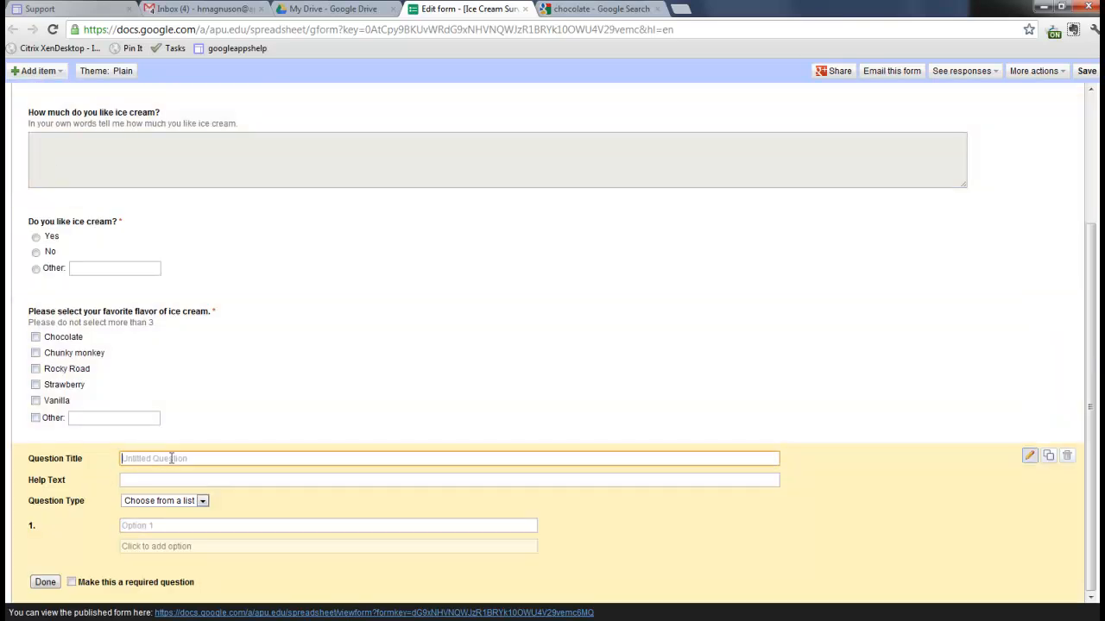
type("Please choose our campus location")
- Fill in the options Admin West, Church, East Campus, Regional Center and West Campus, make the question required and preview its finished list
left_click(166, 526)
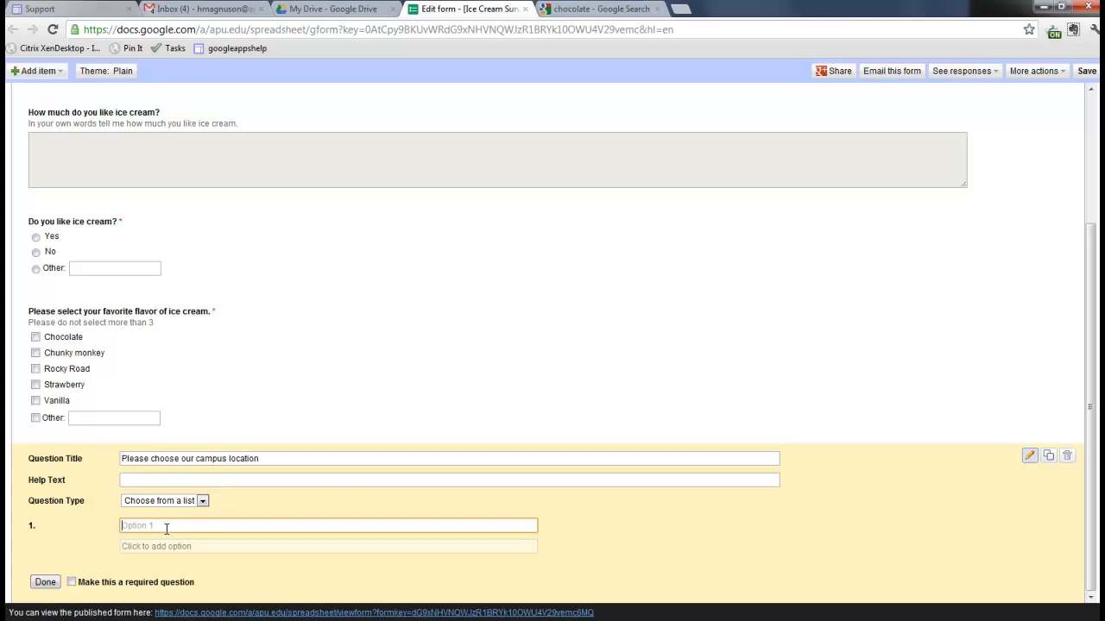
type("Admin West")
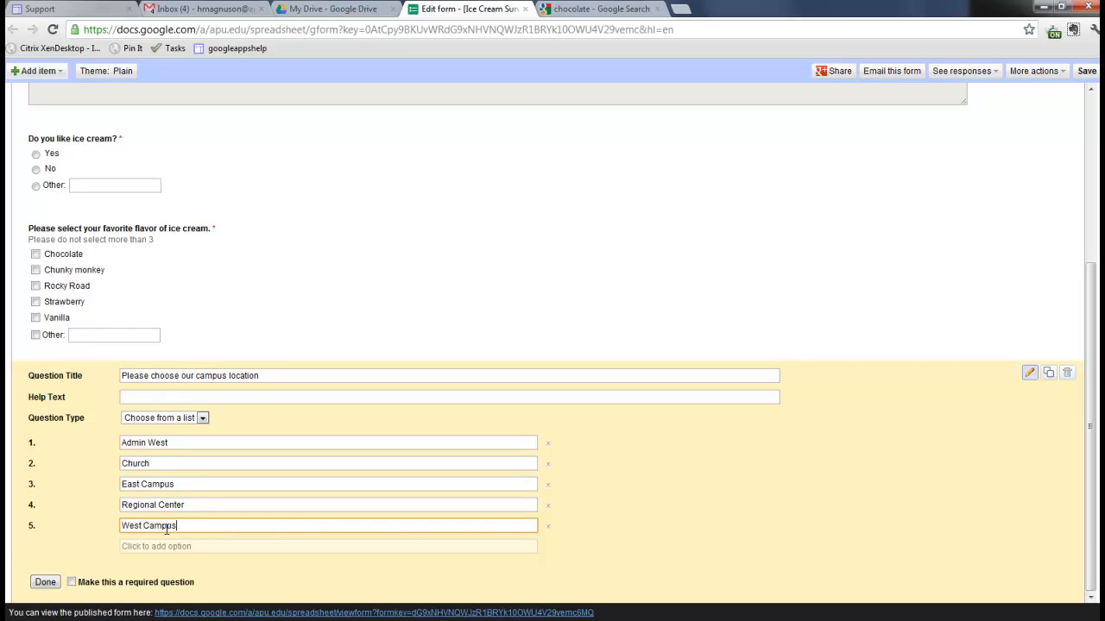
left_click(72, 582)
left_click(45, 582)
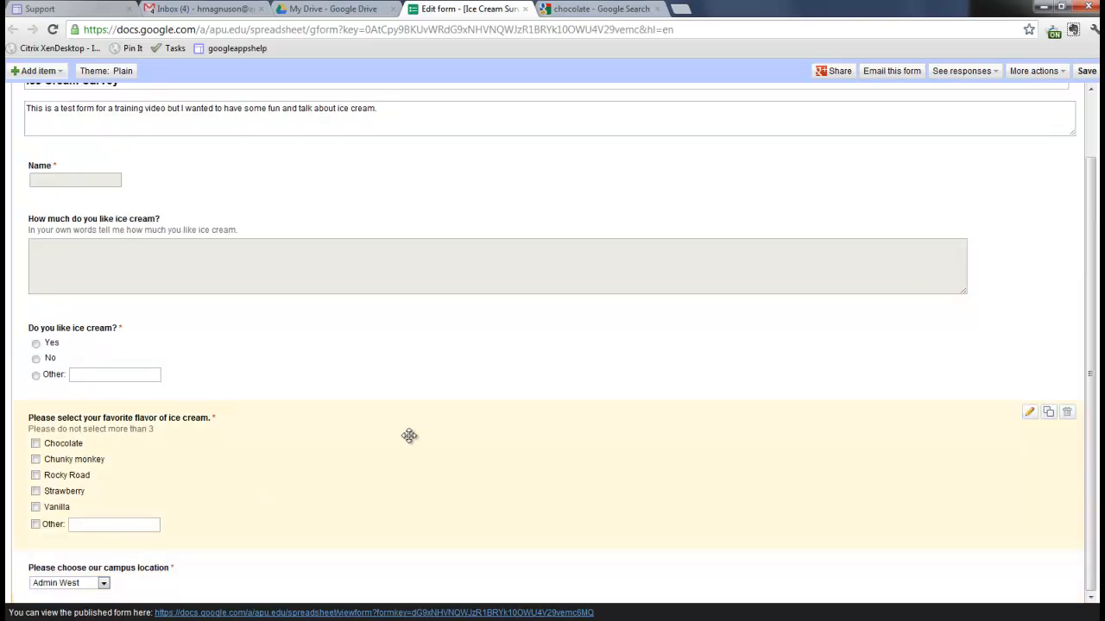
left_click(102, 583)
left_click(103, 589)
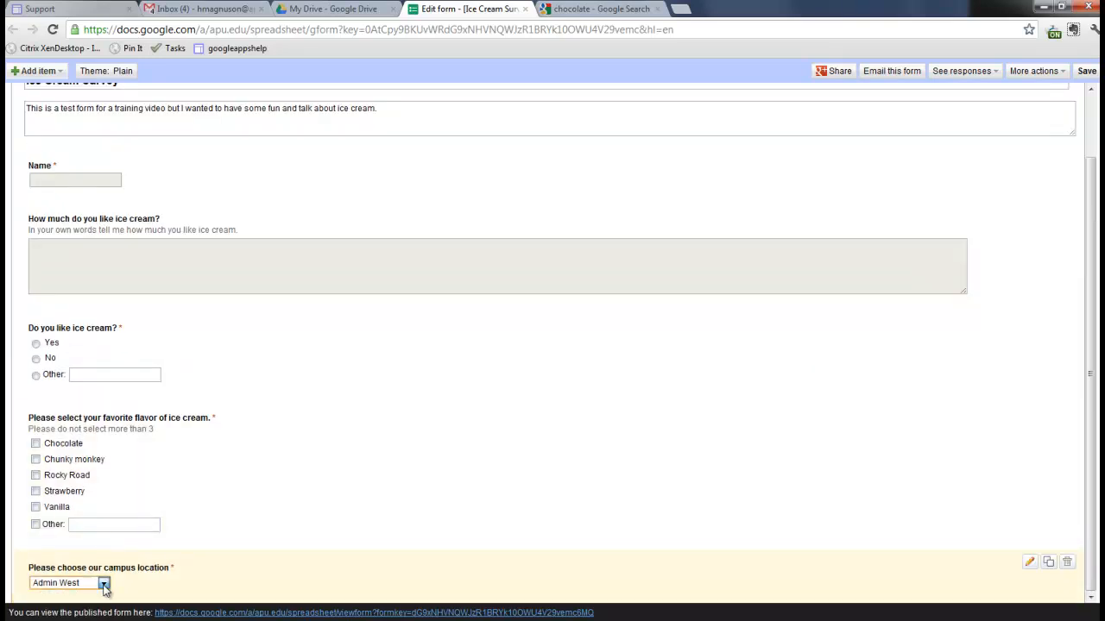
- Add a scale question titled "How much do you like ice cream." with help text "1 - HATE it and 5 LOVE IT!!!!"
left_click(32, 71)
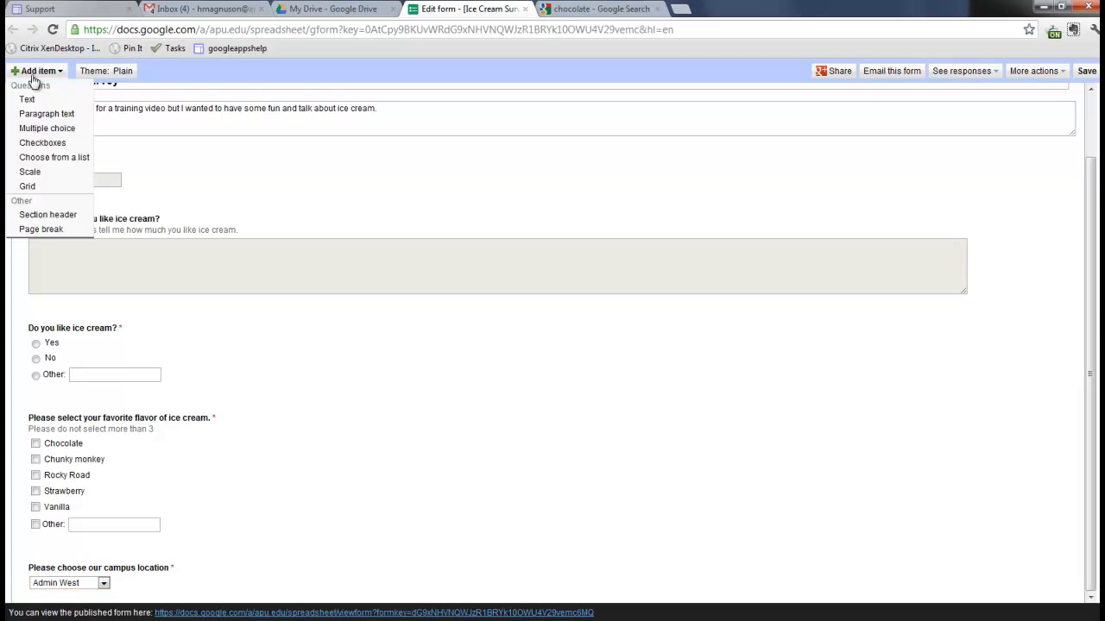
left_click(29, 172)
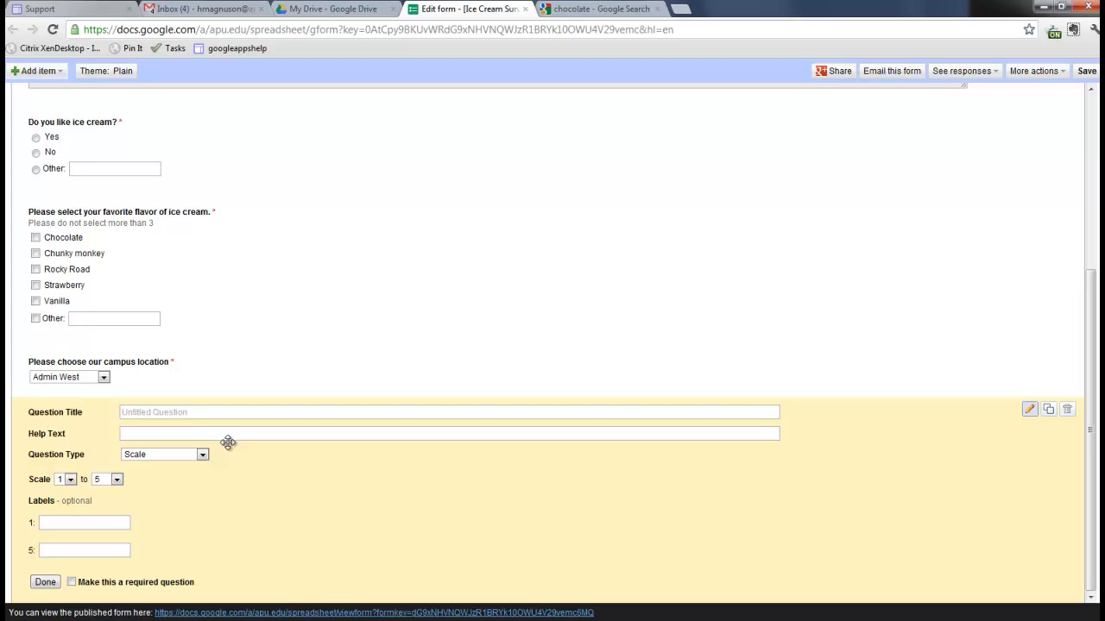
left_click(194, 412)
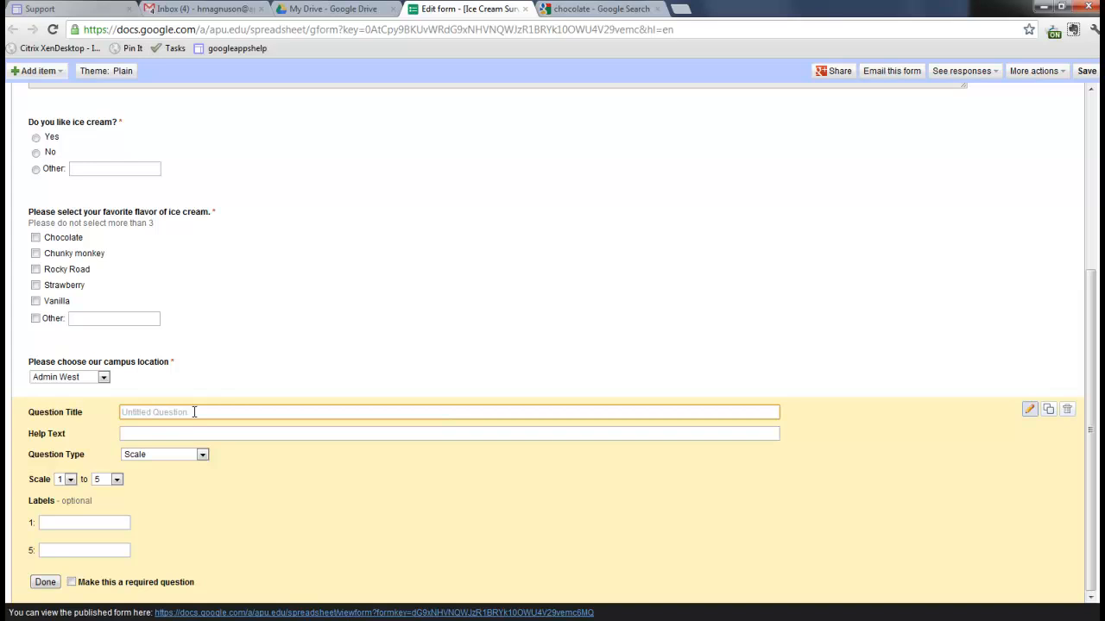
type("How much do you like ice cream.")
key("Tab")
type("1 - HATE it and 5 Love ")
type("VE IT!!!!")
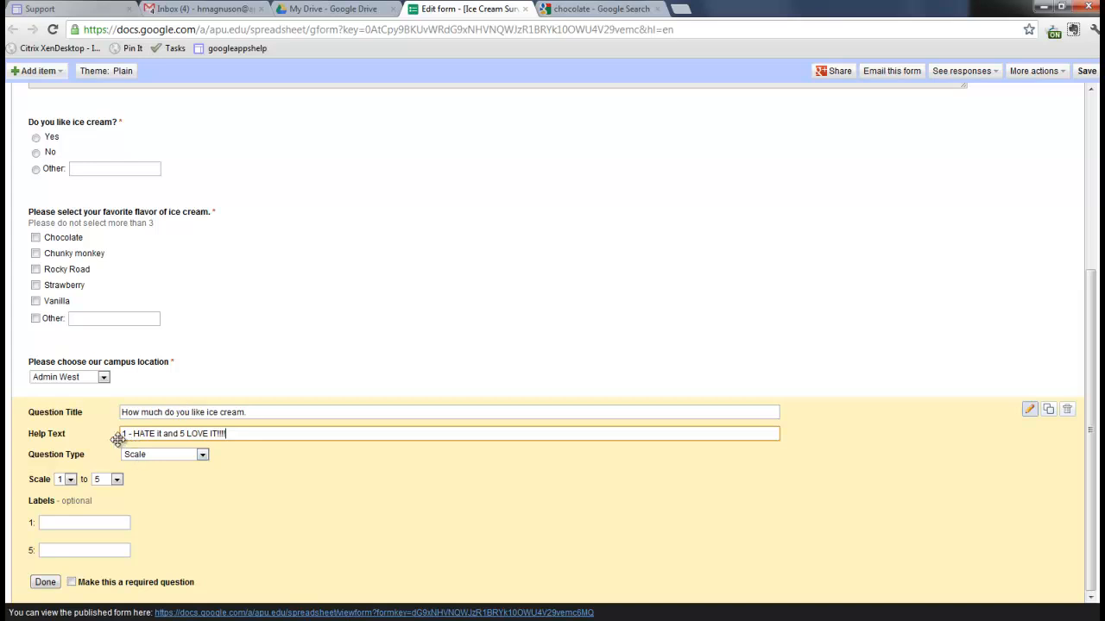
- Label scale value 1 "Hate it" and 5 "Love it", keep the 1 to 5 range, and finish the question as required
left_click(66, 525)
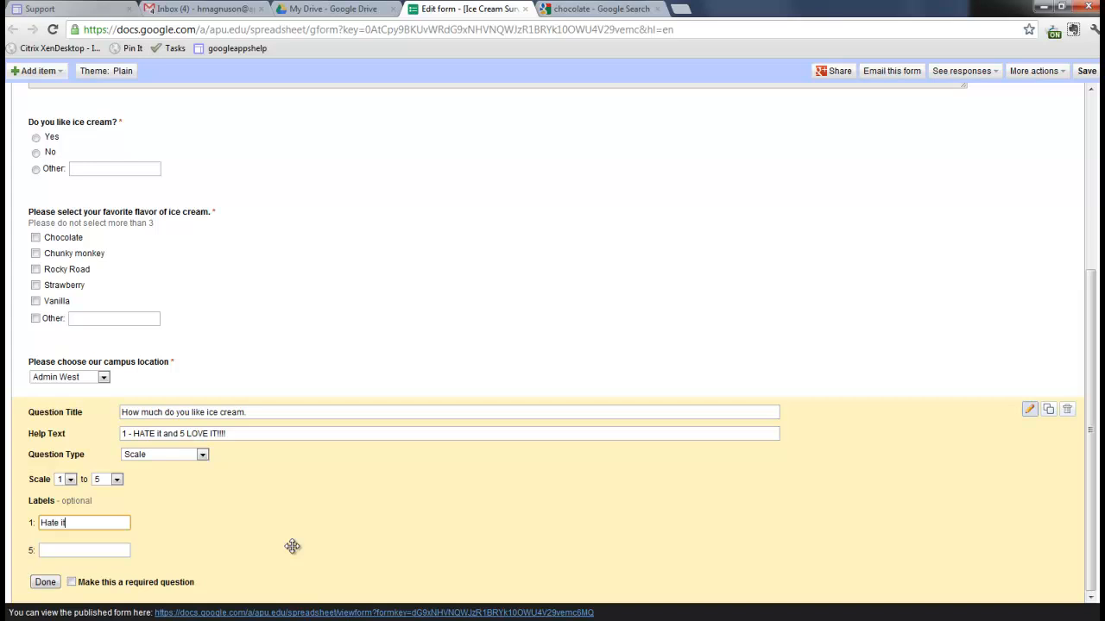
key("Tab")
type("L")
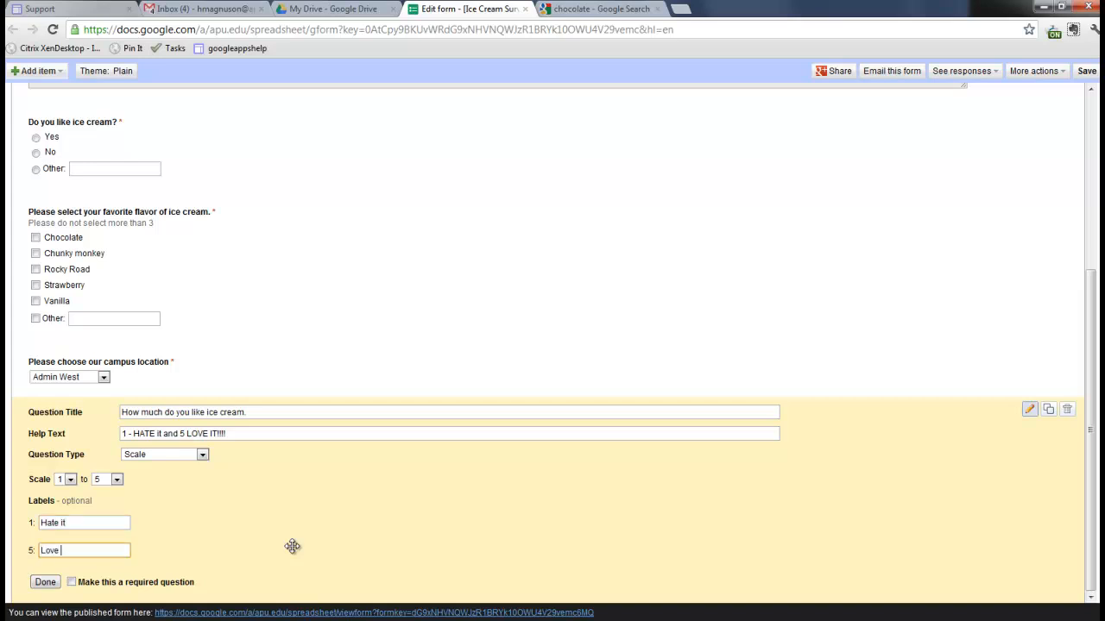
left_click(117, 480)
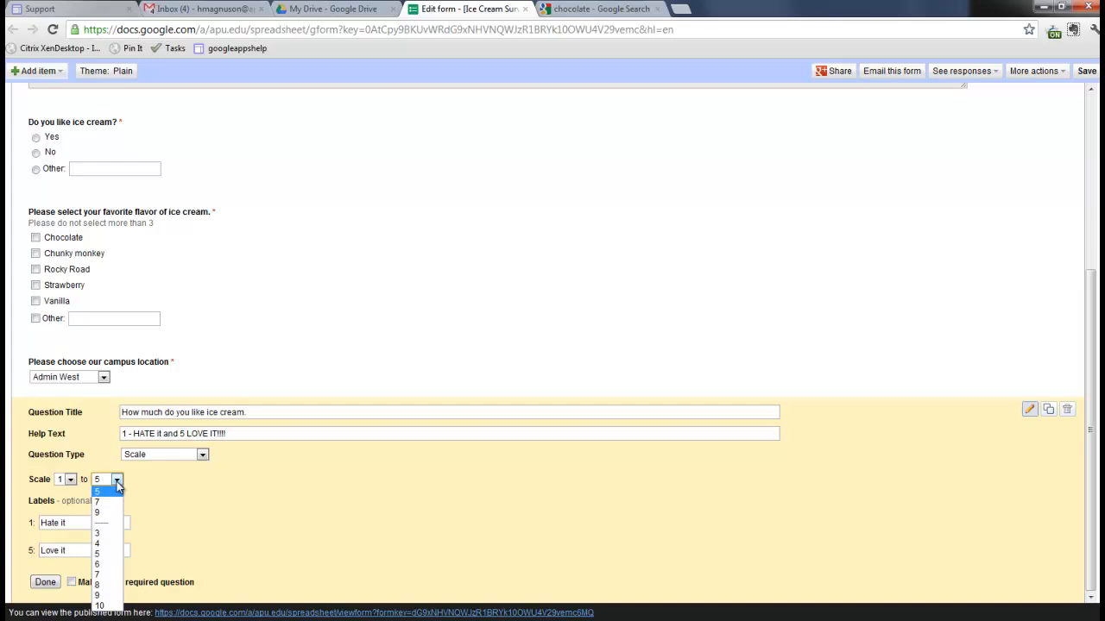
left_click(117, 485)
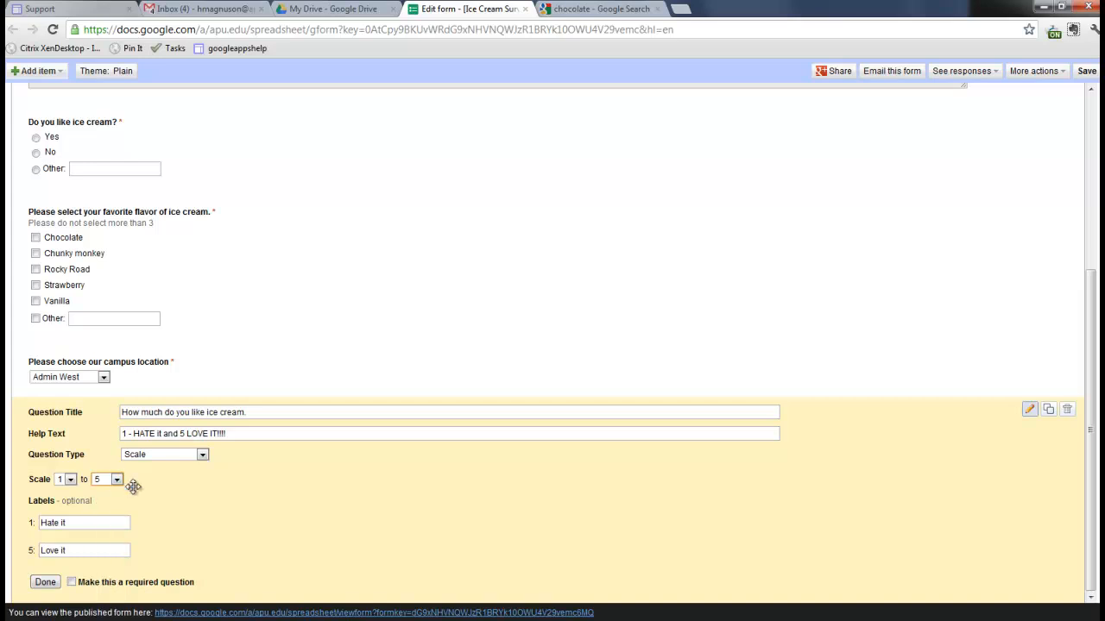
left_click(71, 581)
left_click(46, 582)
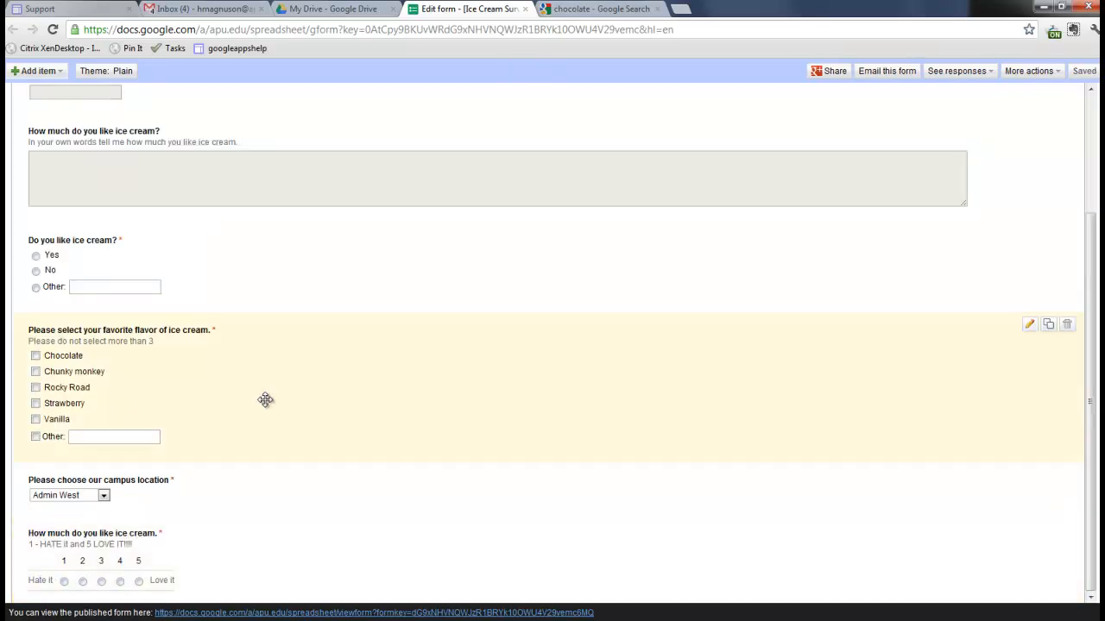
- Add a grid question "Please rate how much you like the individual flavors of ice cream" with help text "Please rate 1 HATE it to 5 LOVE IT"
left_click(43, 71)
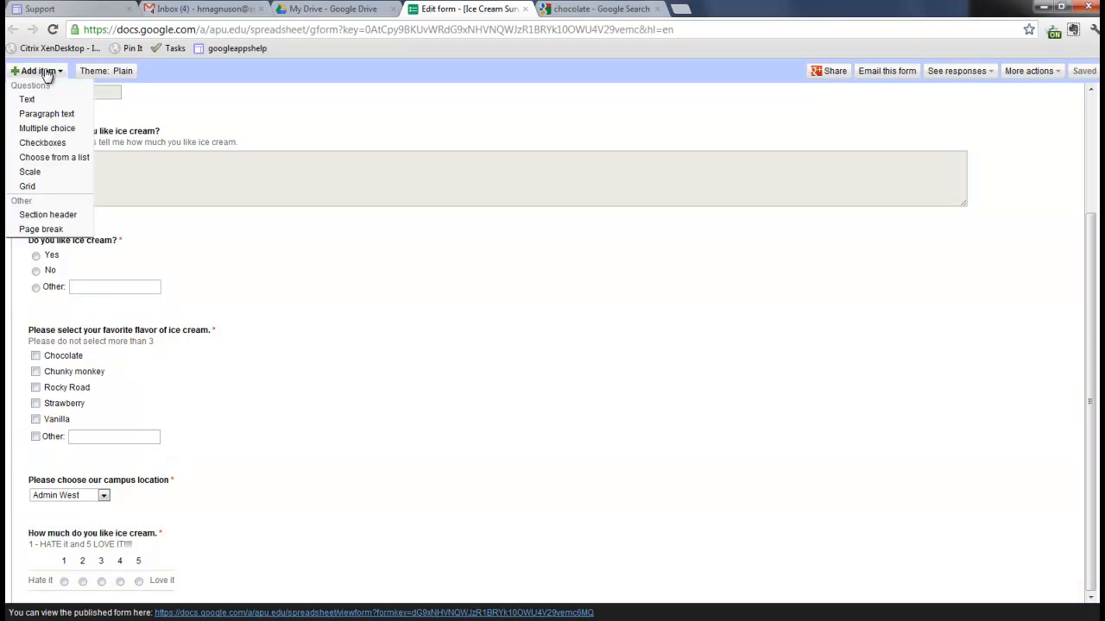
left_click(36, 186)
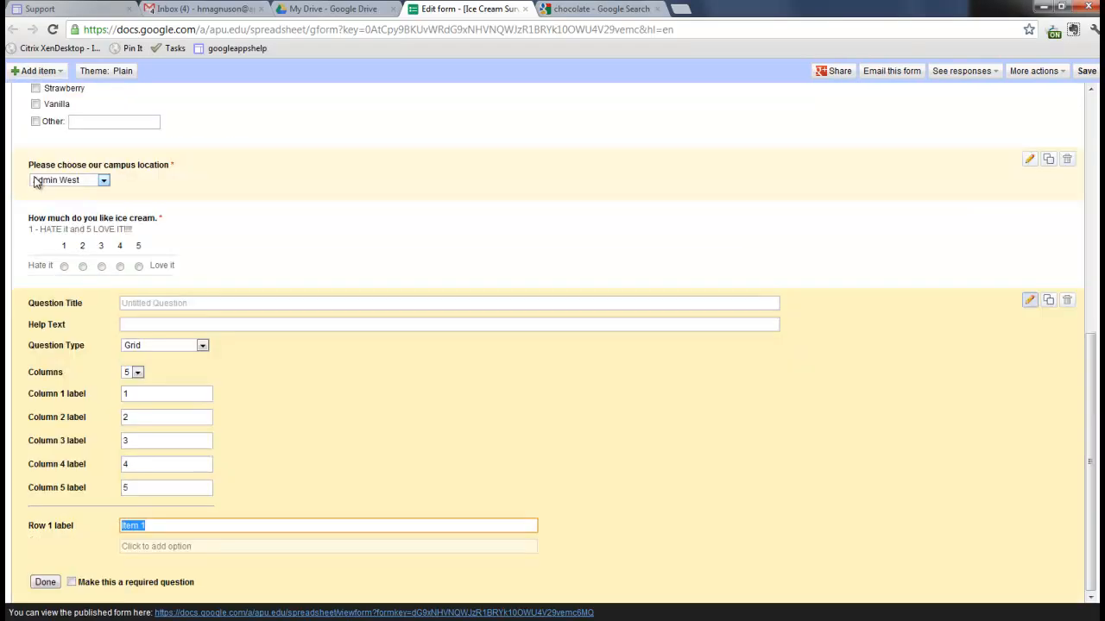
left_click(229, 305)
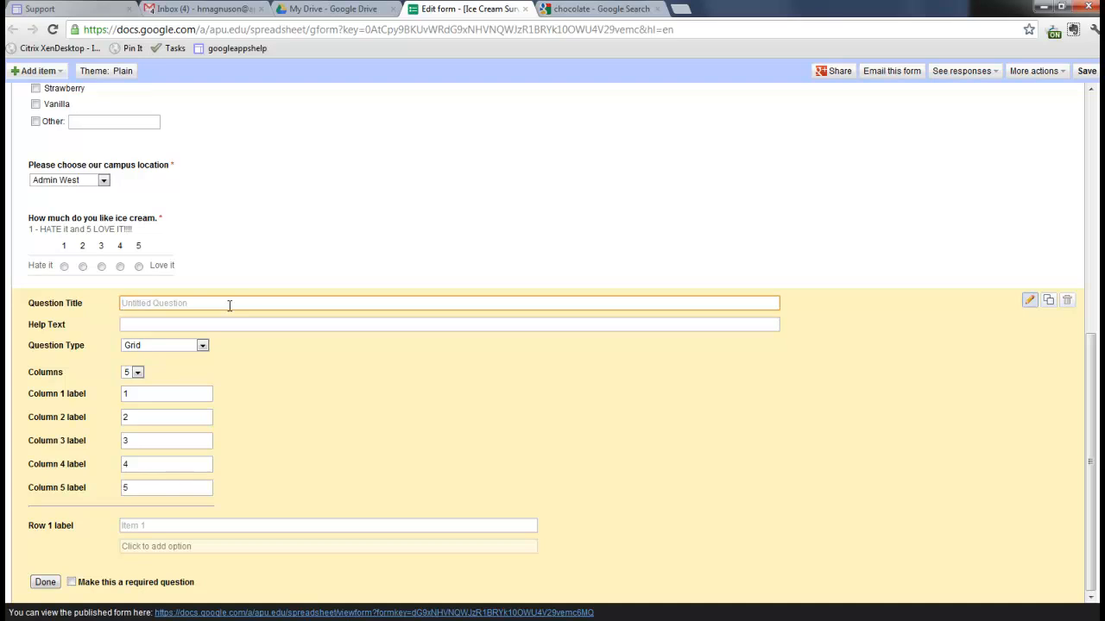
type("Please rate")
type("how much you like the individual flavors of ice cream")
left_click(171, 325)
type("Please rate 1 HATE it to 5")
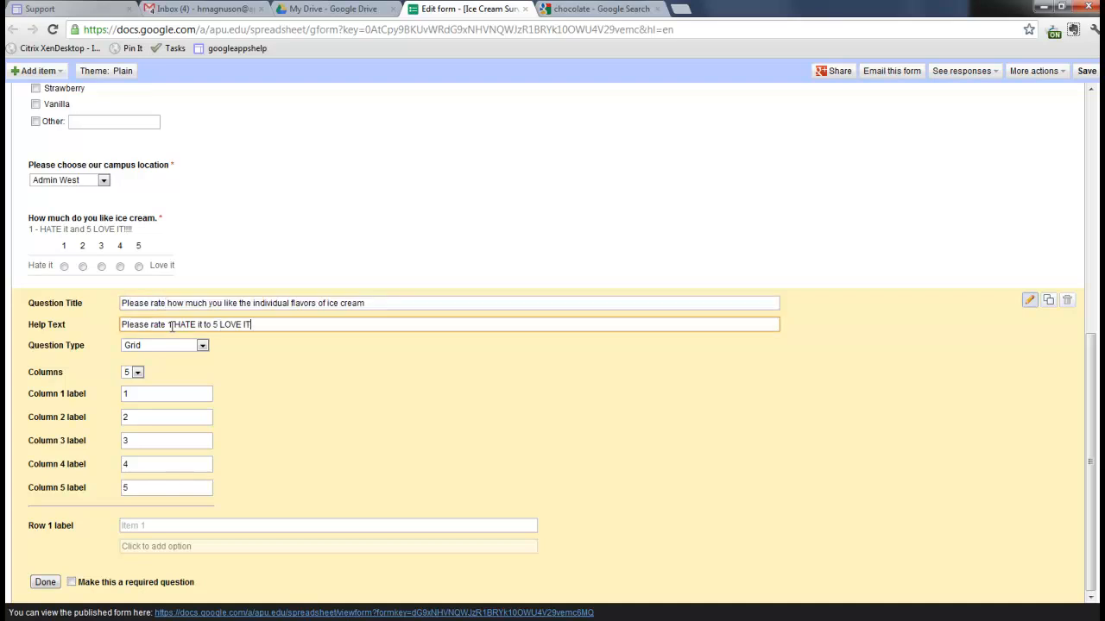
- Label the grid rows Chocolate, Chunky monkey, Rocky Road, Strawberry, Vanilla and "Other (if you choose one)", and finish the question
left_click(140, 524)
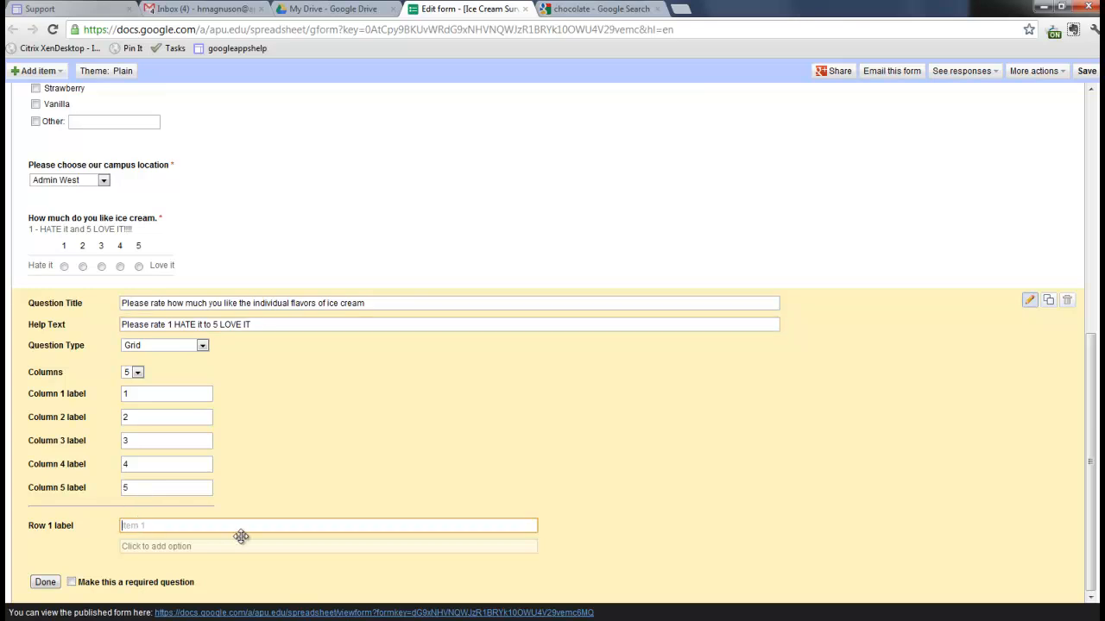
type("Chocolate")
key("Return")
type("C")
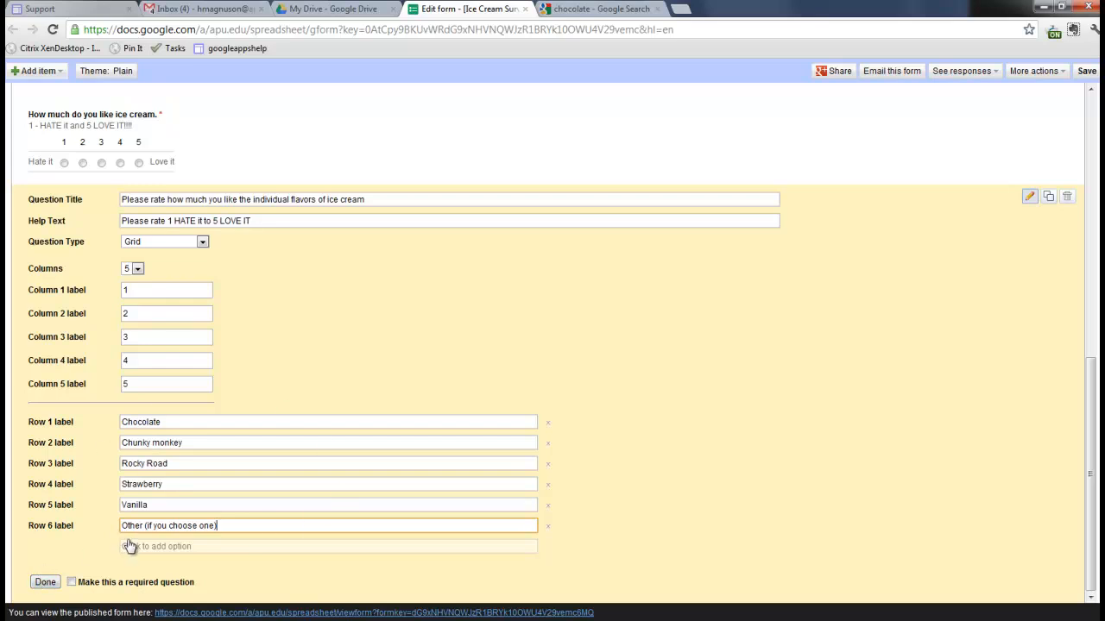
scroll(261, 338, "up", 1)
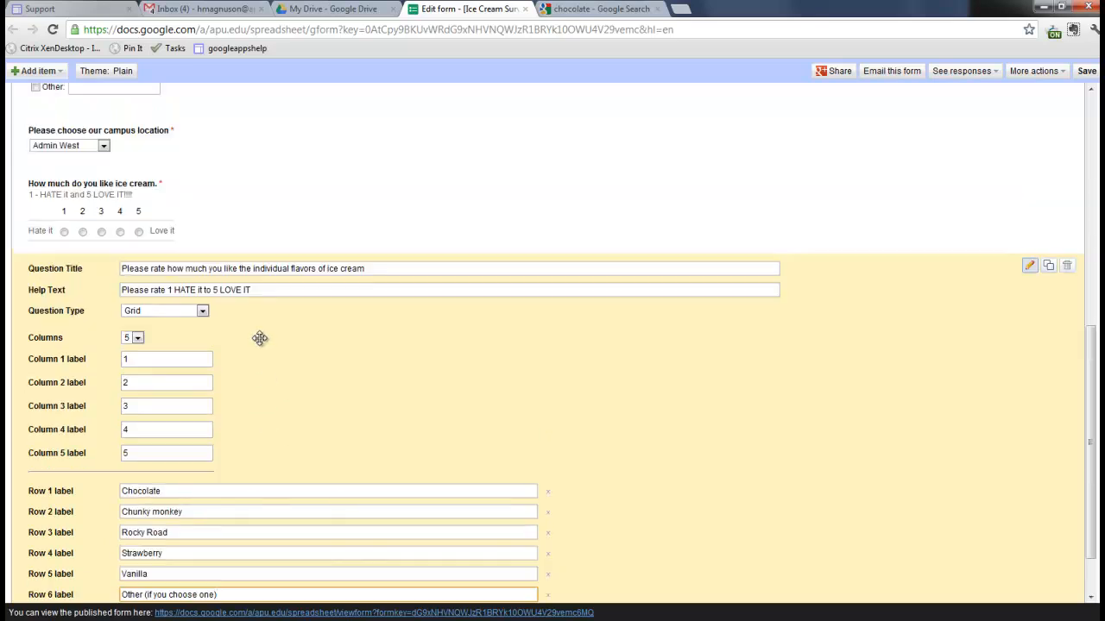
scroll(147, 108, "up", 1)
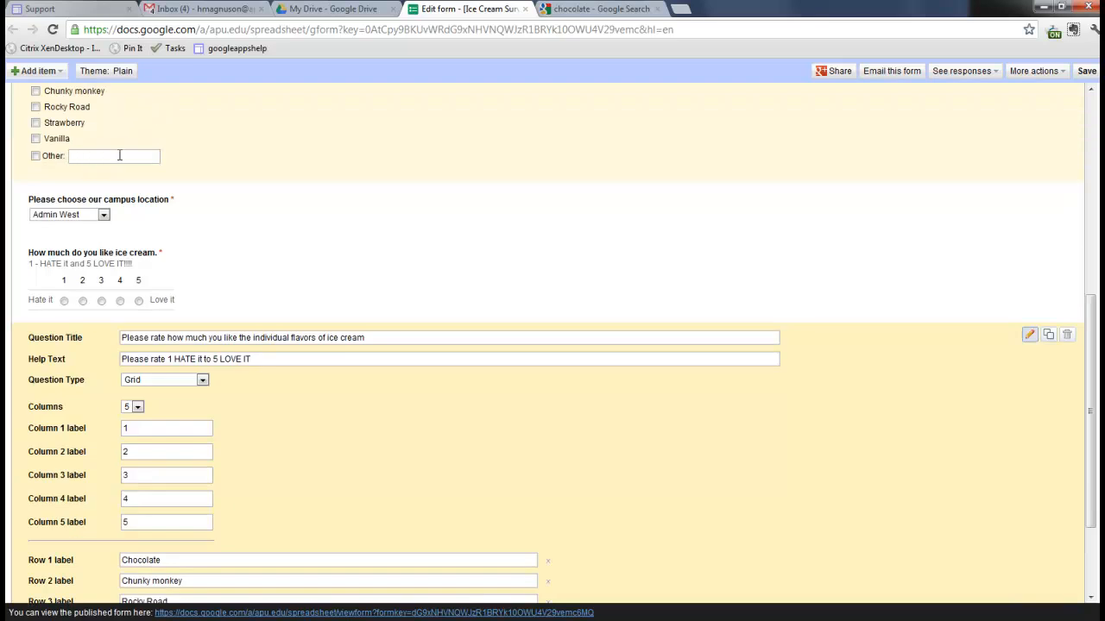
scroll(261, 355, "down", 2)
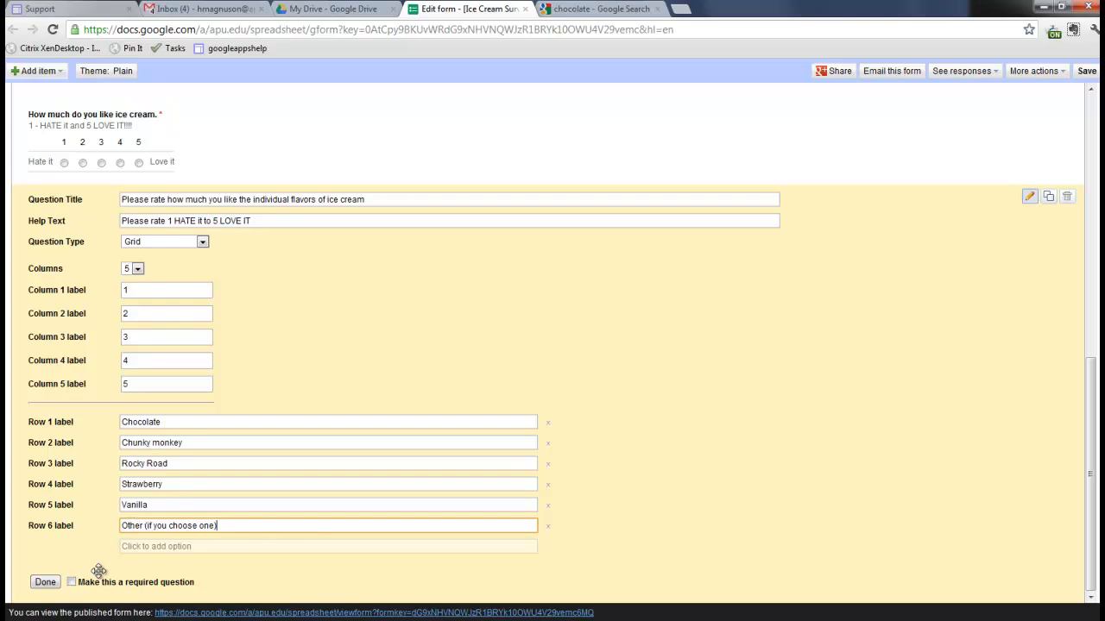
left_click(46, 583)
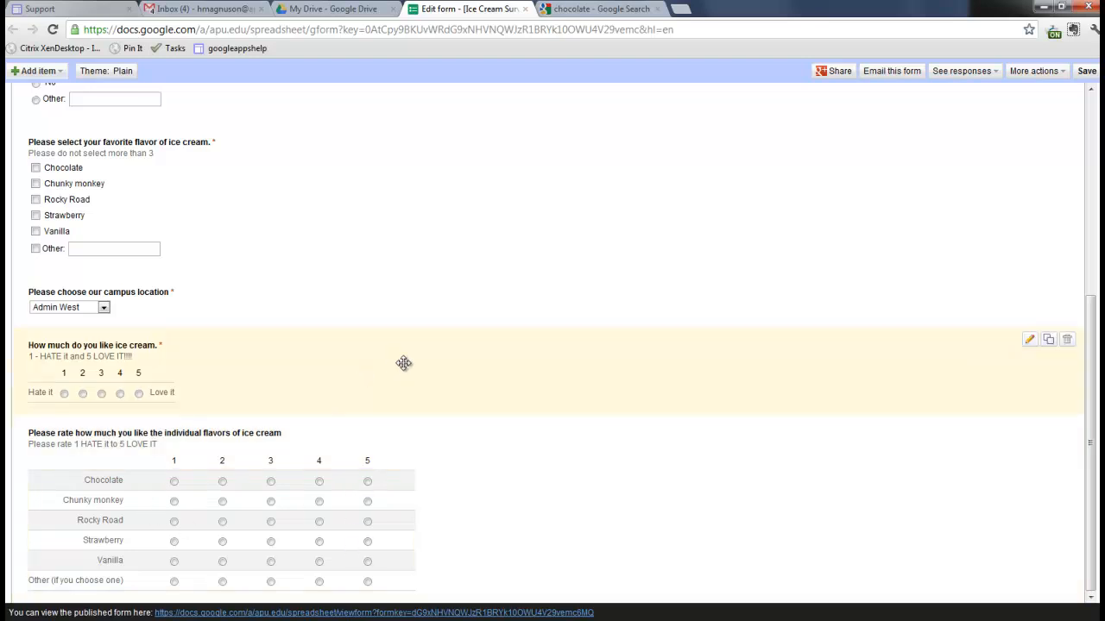
scroll(299, 244, "up", 3)
left_click(56, 73)
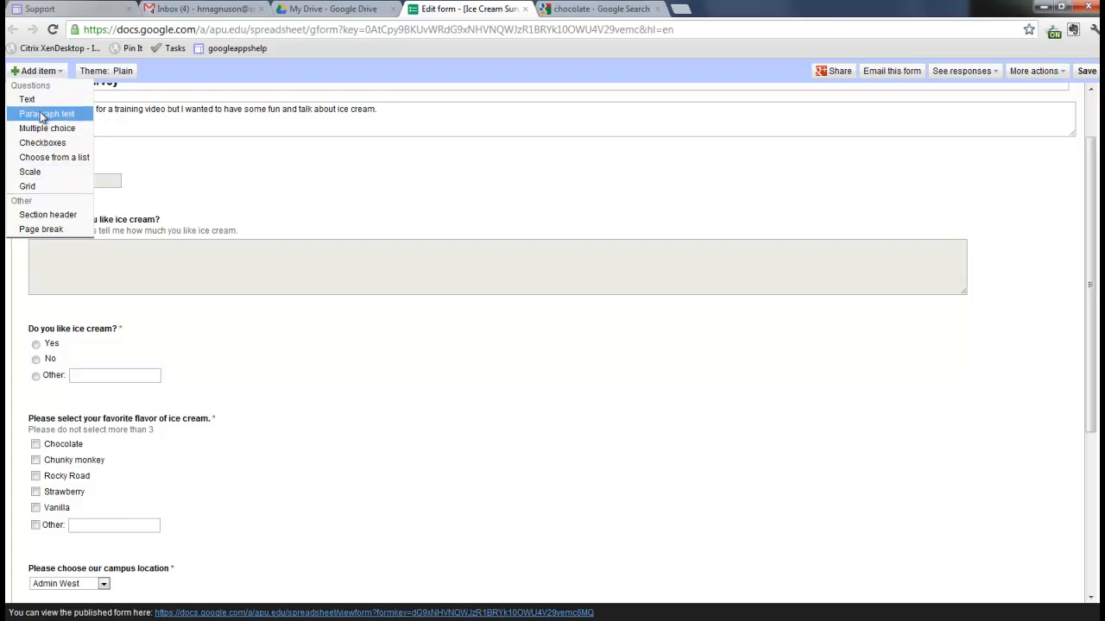
left_click(328, 364)
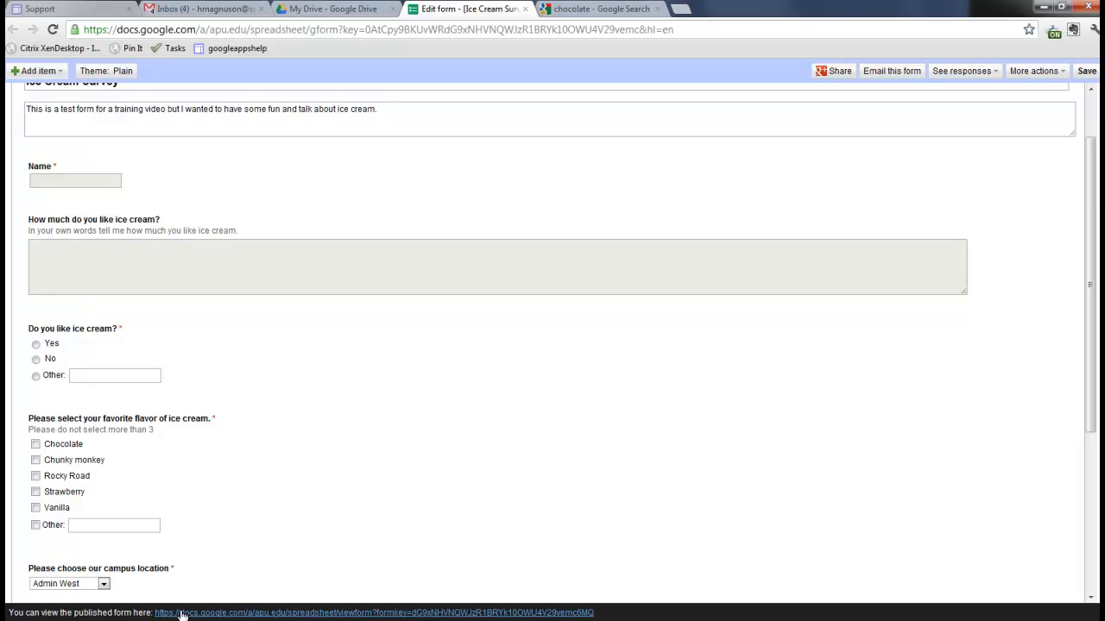
scroll(362, 556, "up", 1)
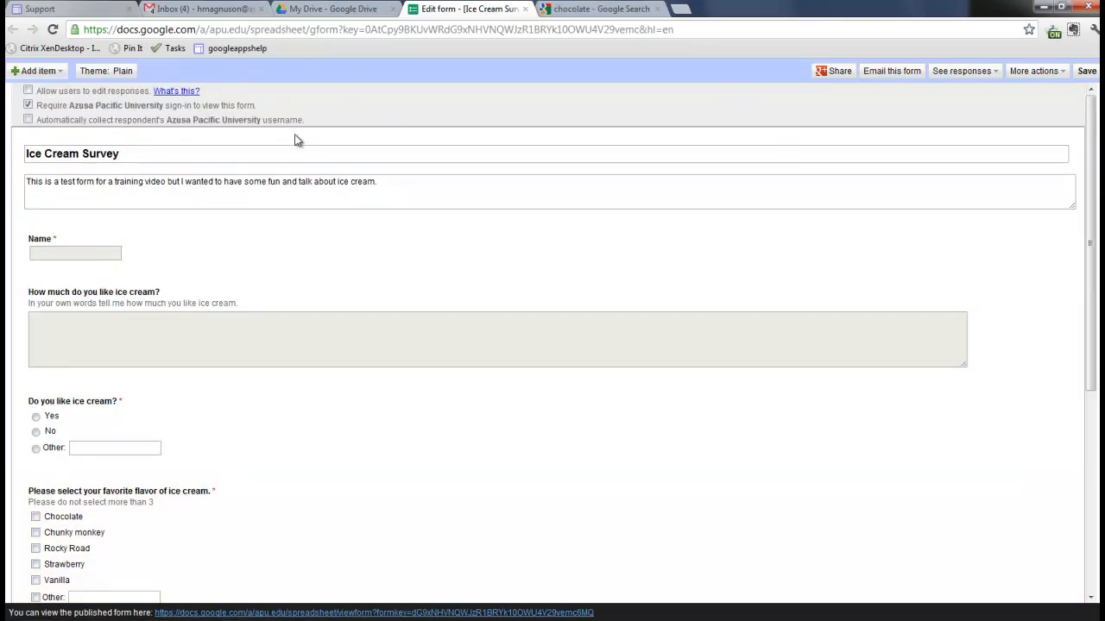
- Browse the form themes, preview Snowflake on the survey, and apply it
left_click(110, 72)
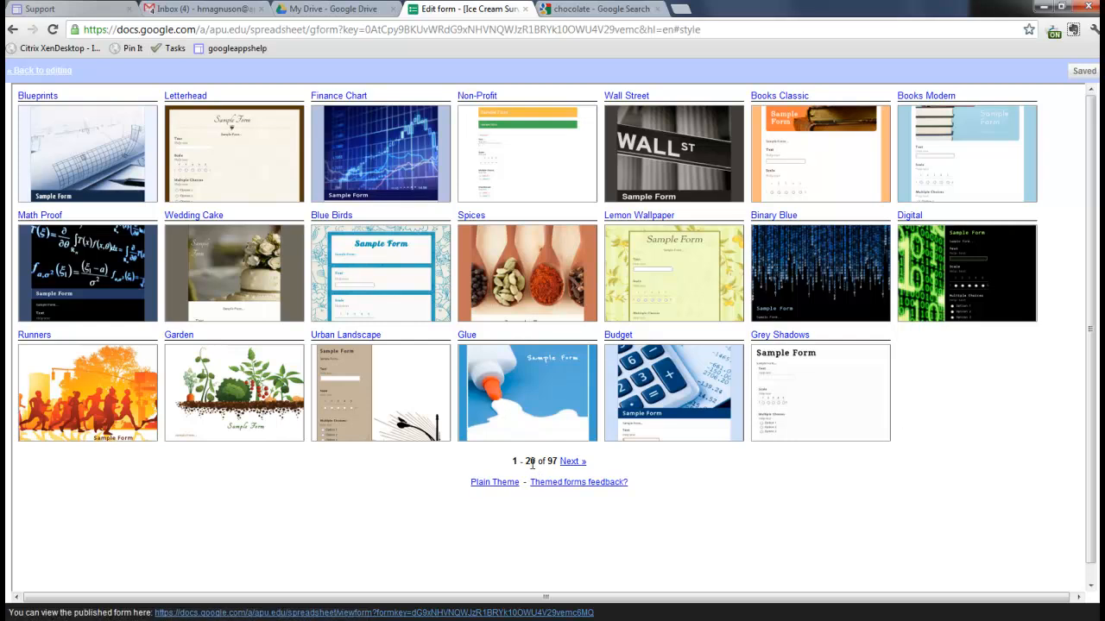
left_click(571, 463)
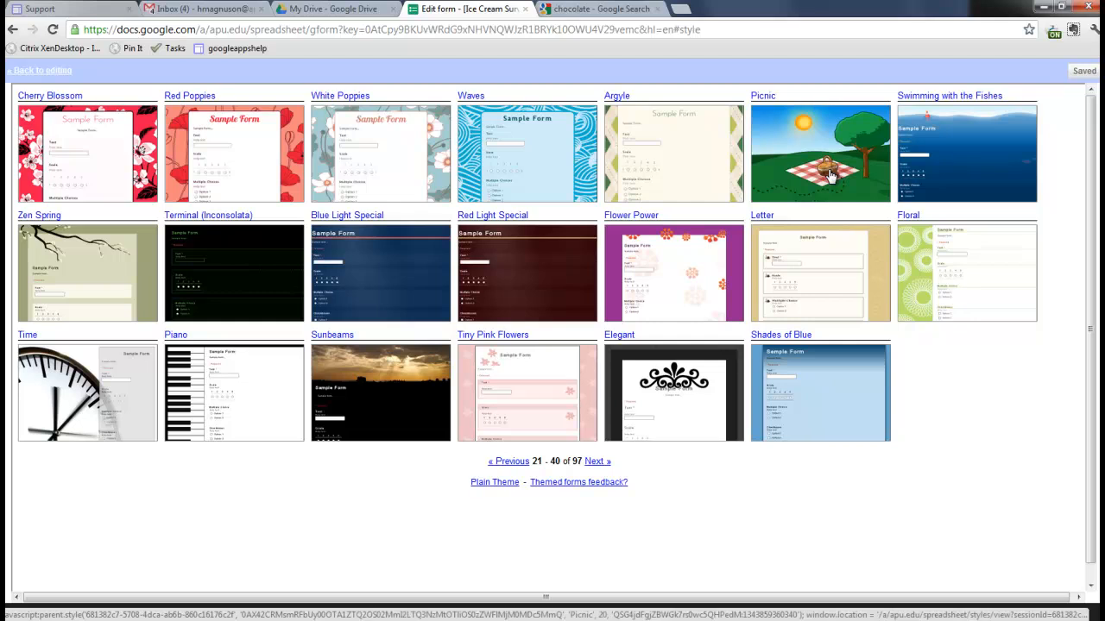
left_click(595, 464)
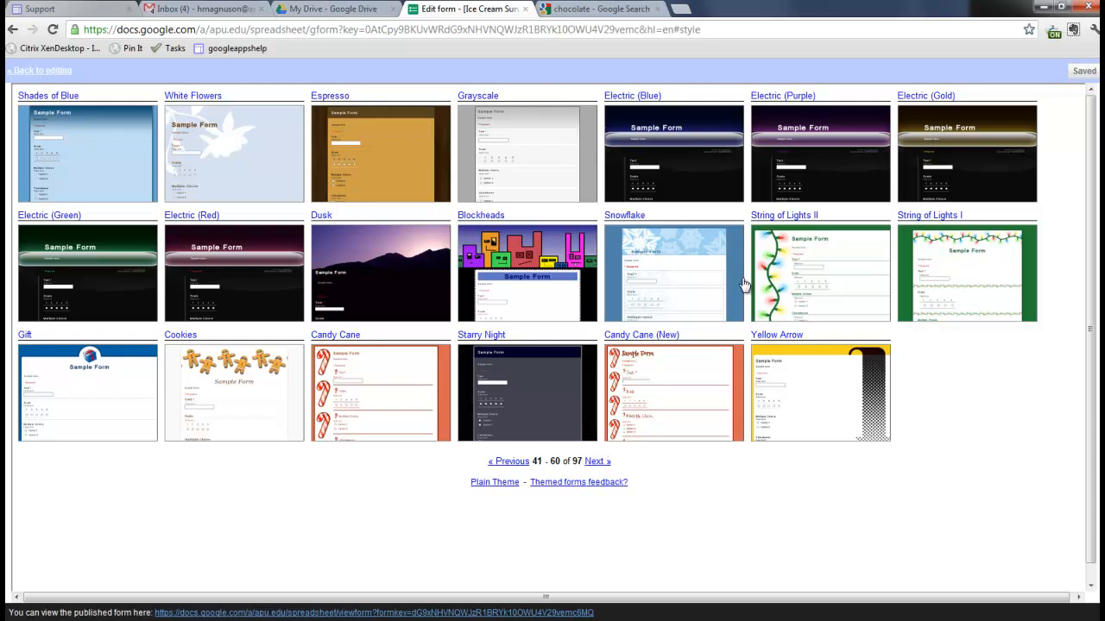
left_click(680, 298)
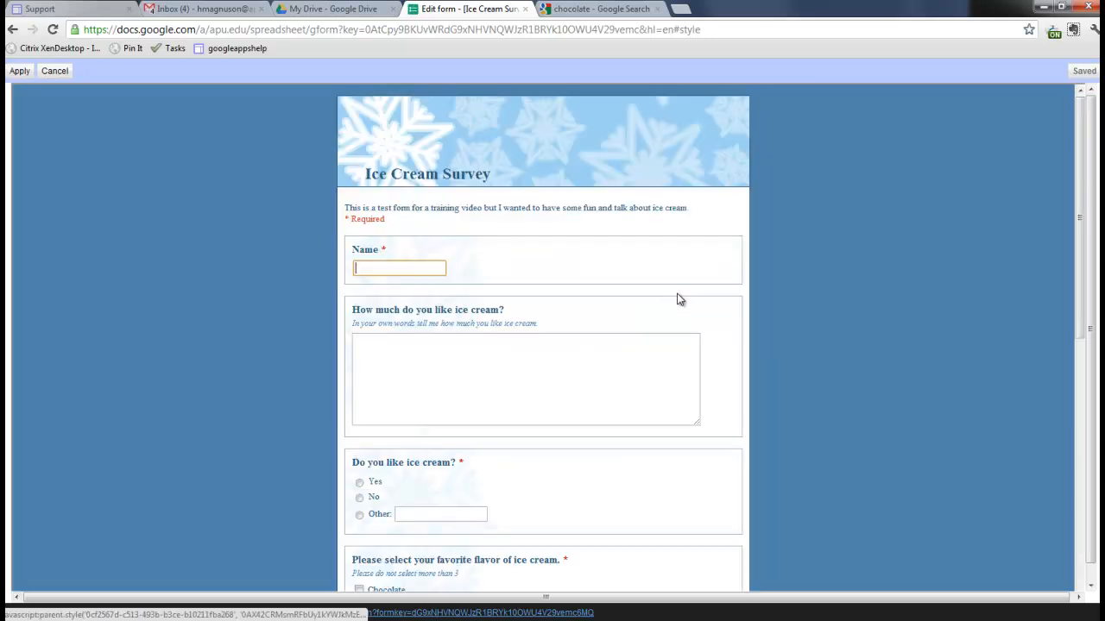
scroll(656, 274, "down", 7)
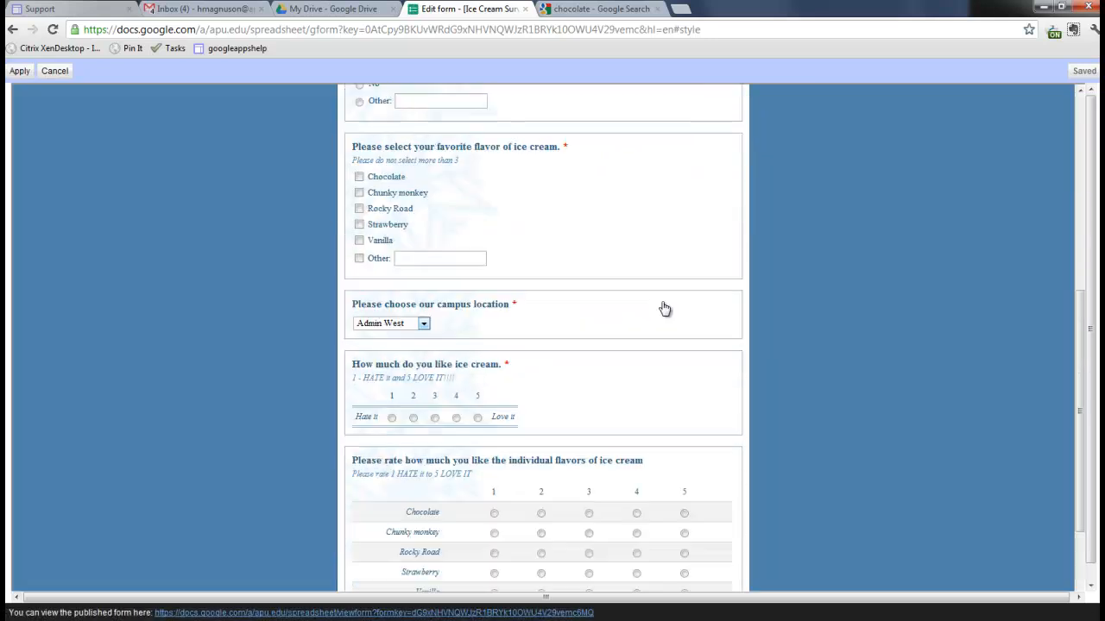
scroll(663, 309, "up", 7)
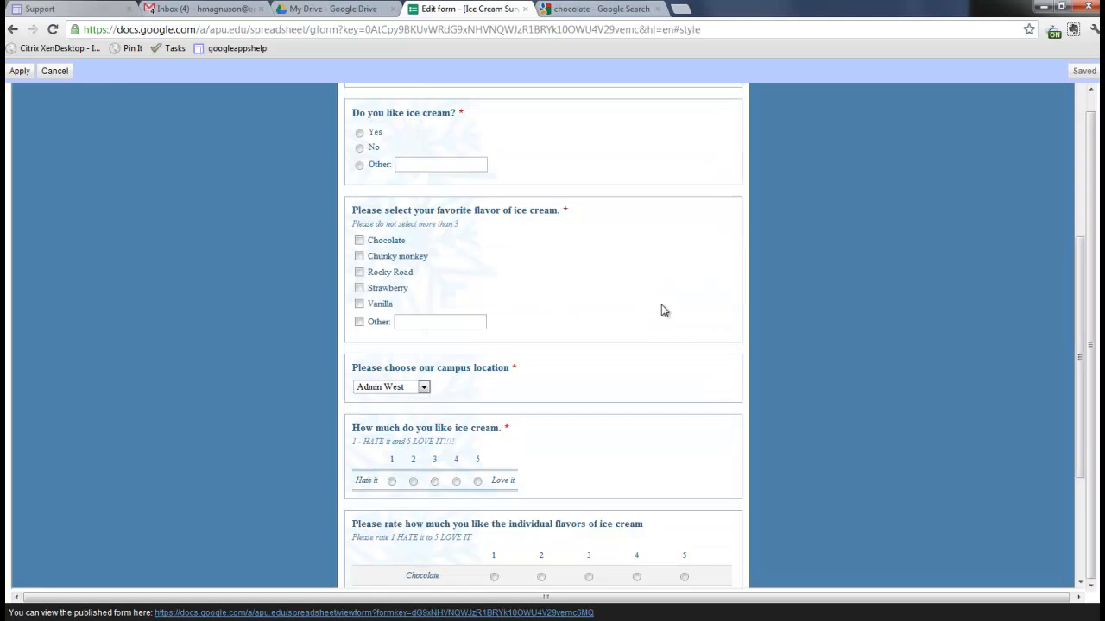
left_click(19, 73)
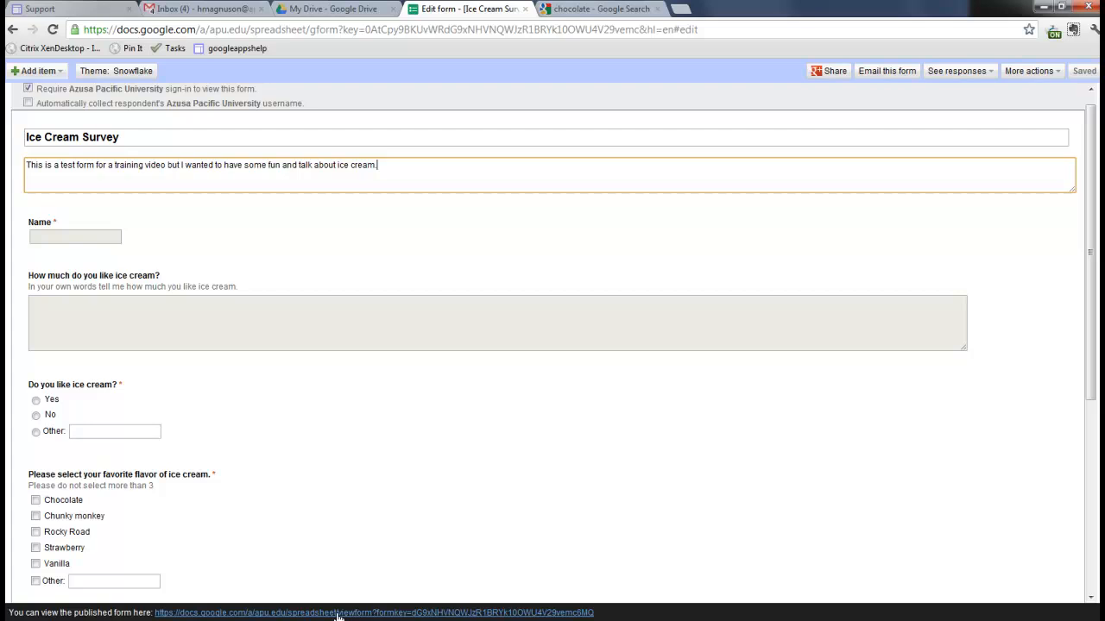
- Open the published Ice Cream Survey from its link and select its full web address
right_click(335, 615)
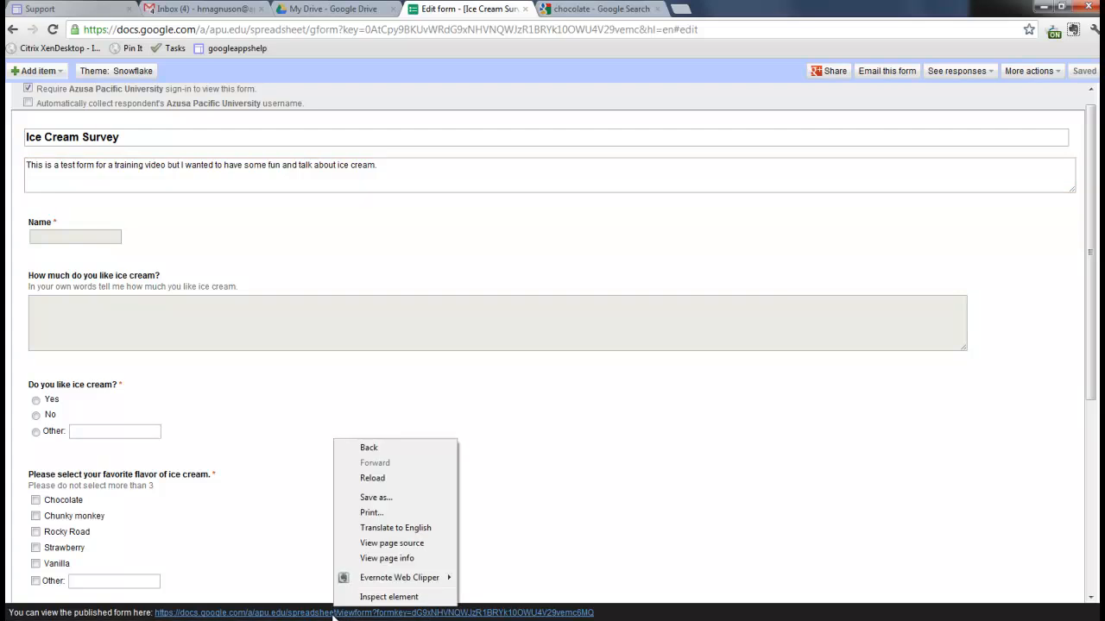
right_click(333, 614)
right_click(333, 614)
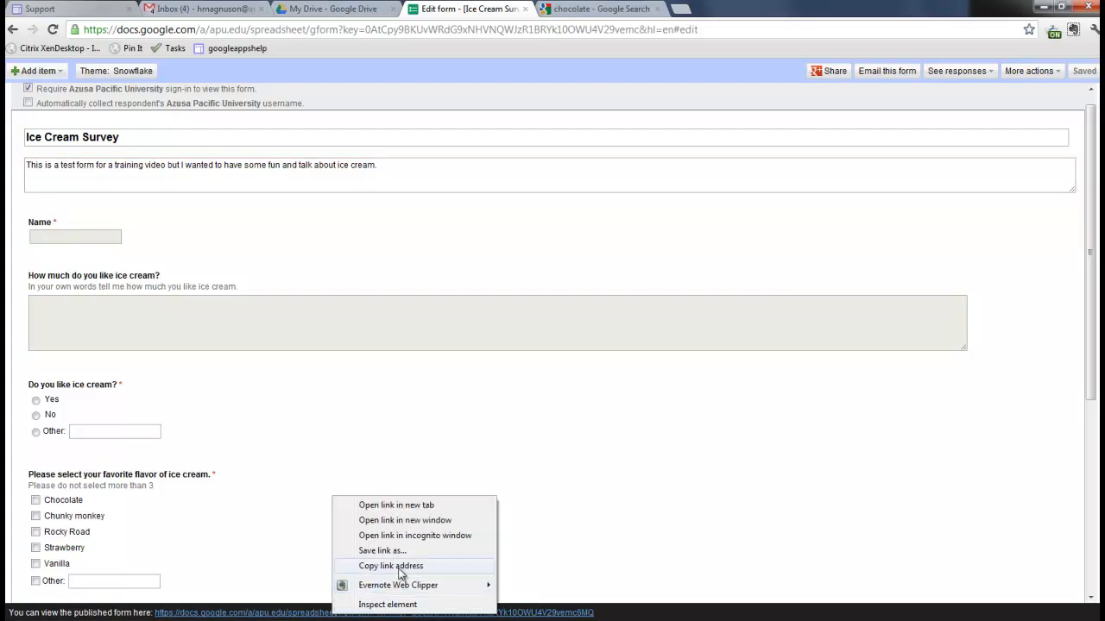
left_click(262, 614)
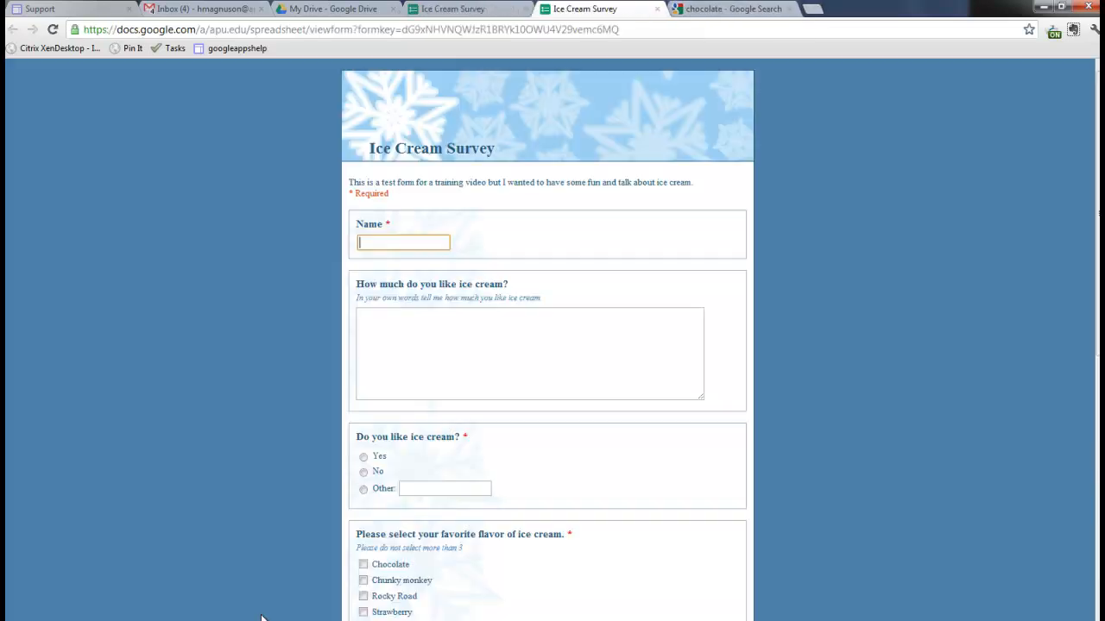
left_click(643, 33)
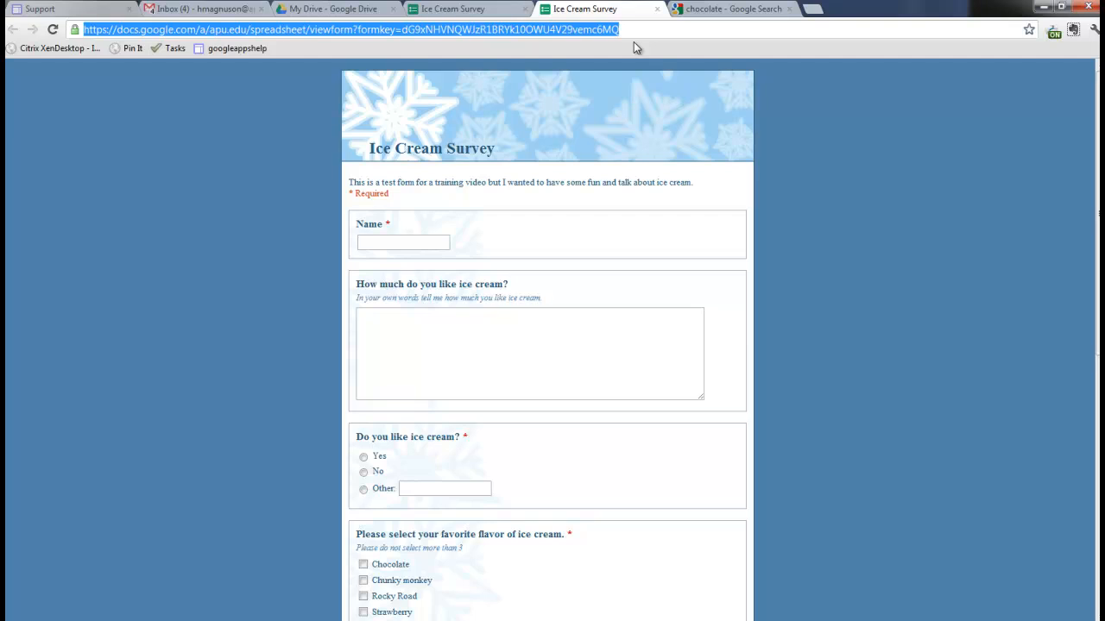
- Review the options for emailing the survey form to others and cancel without sending
left_click(887, 71)
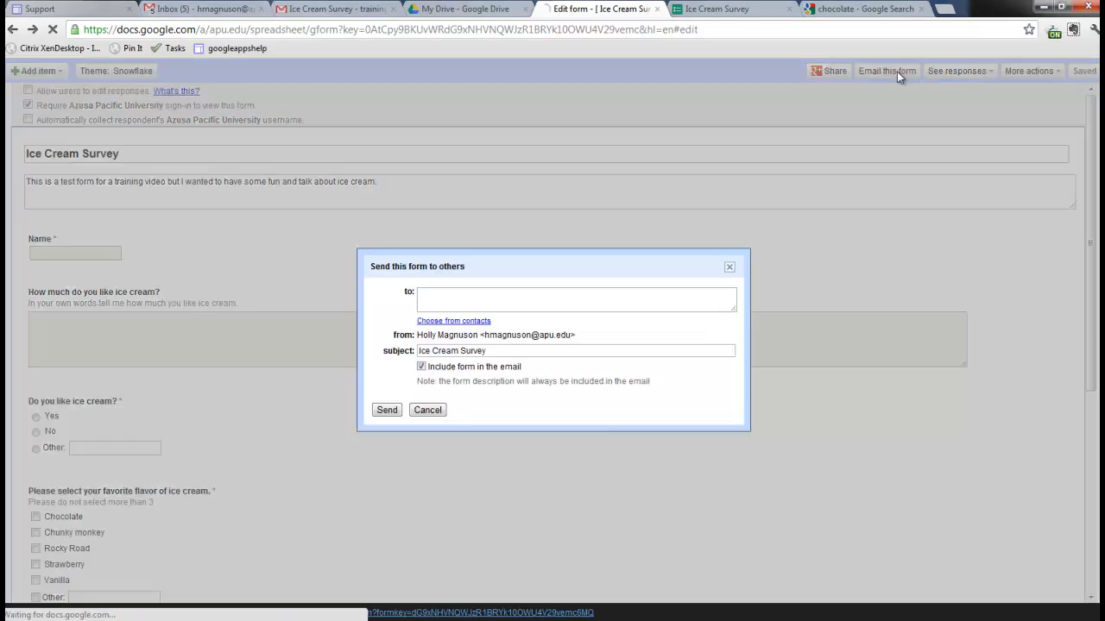
left_click(434, 297)
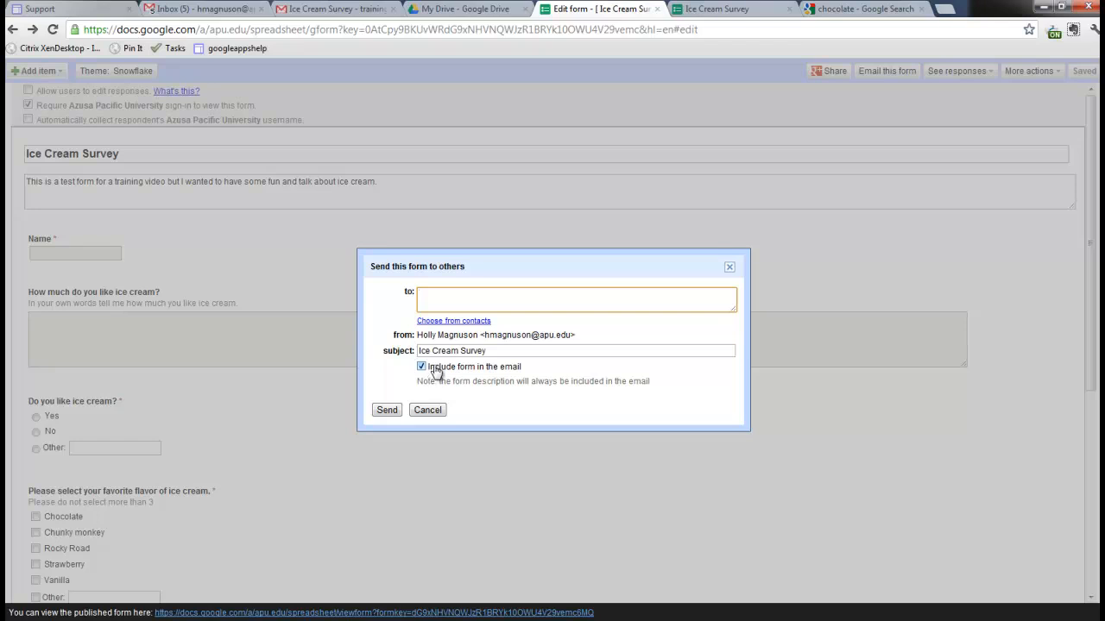
left_click(427, 411)
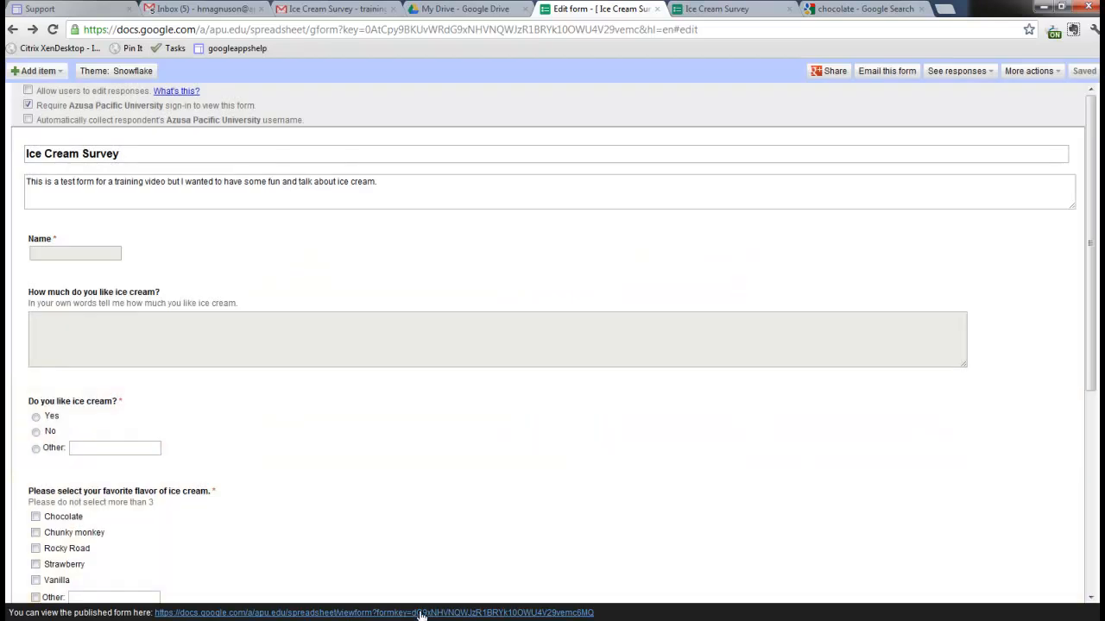
right_click(420, 614)
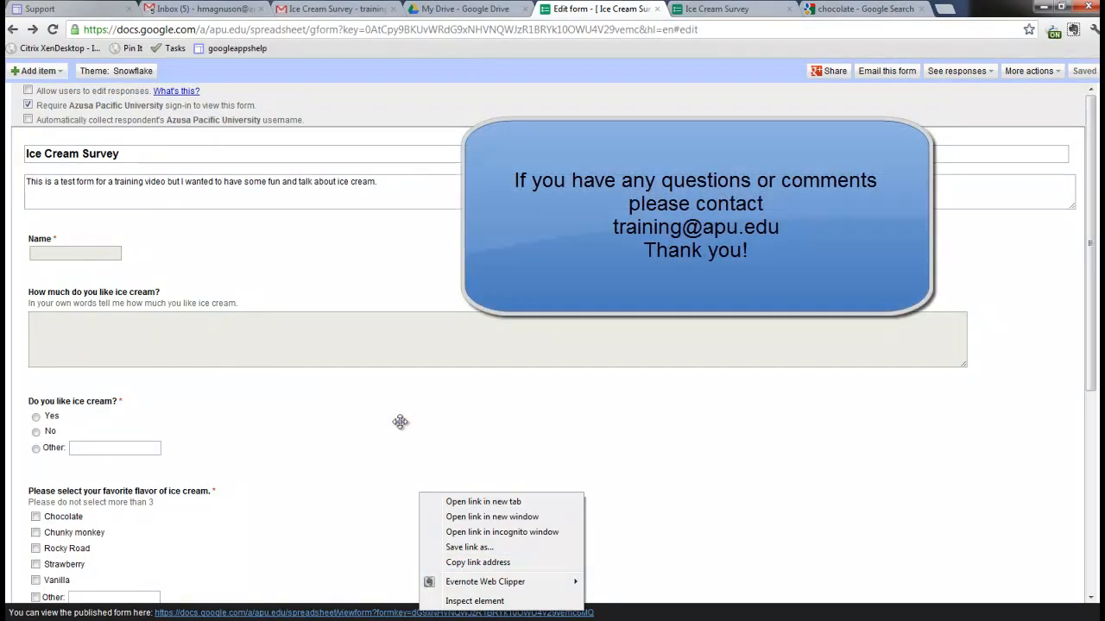
left_click(399, 421)
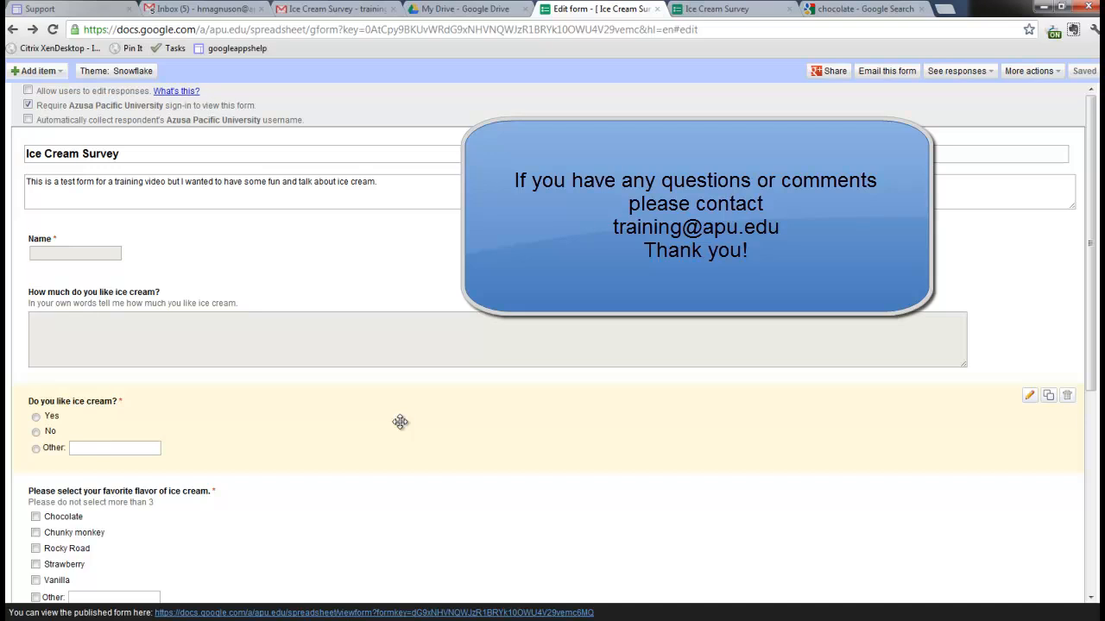